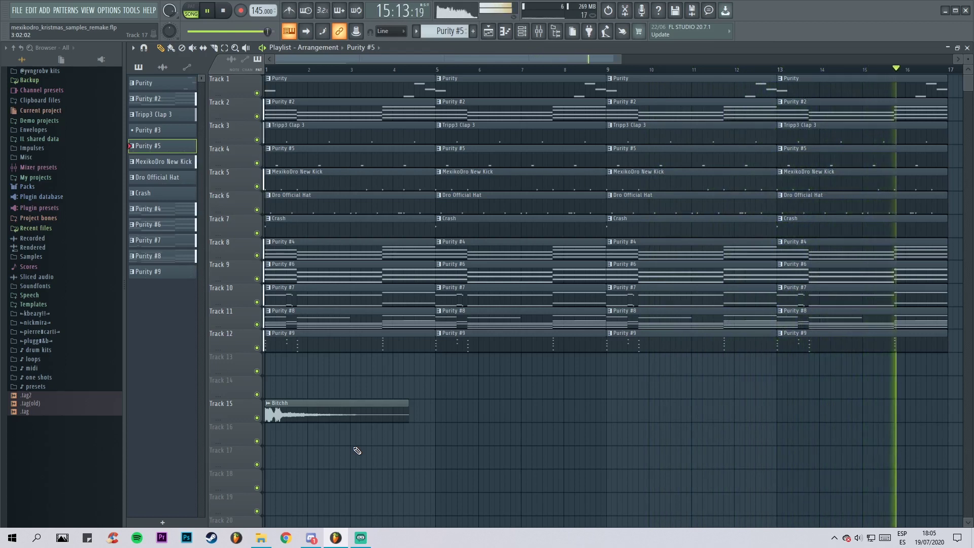
Step: Stop the song playback and inspect the Purity channel's instrument preset for the Purity pattern
key(space)
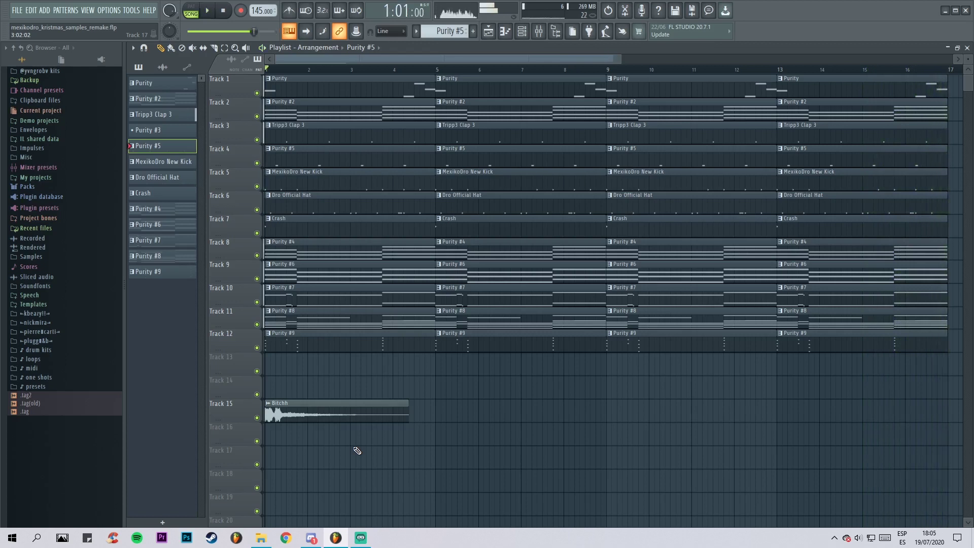
click(529, 32)
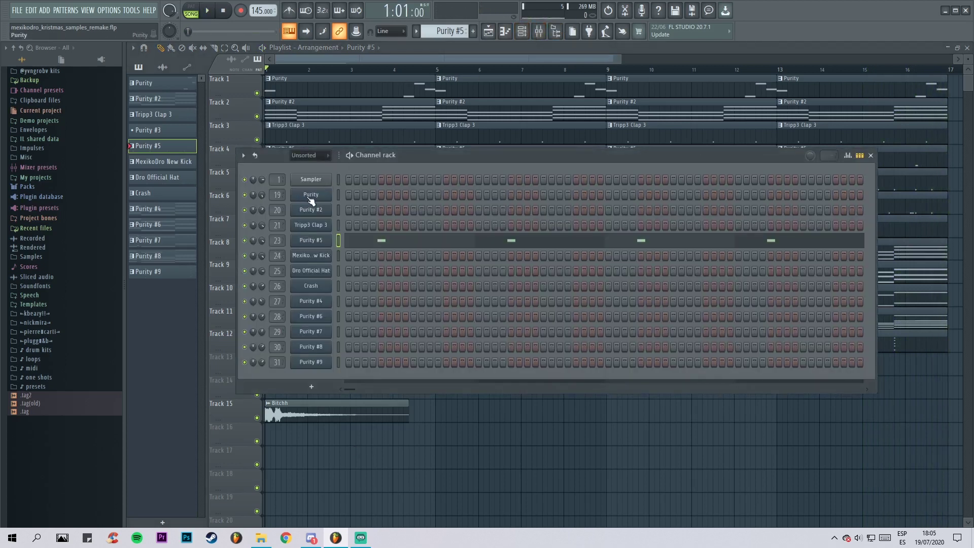
scroll(429, 34, up, 4)
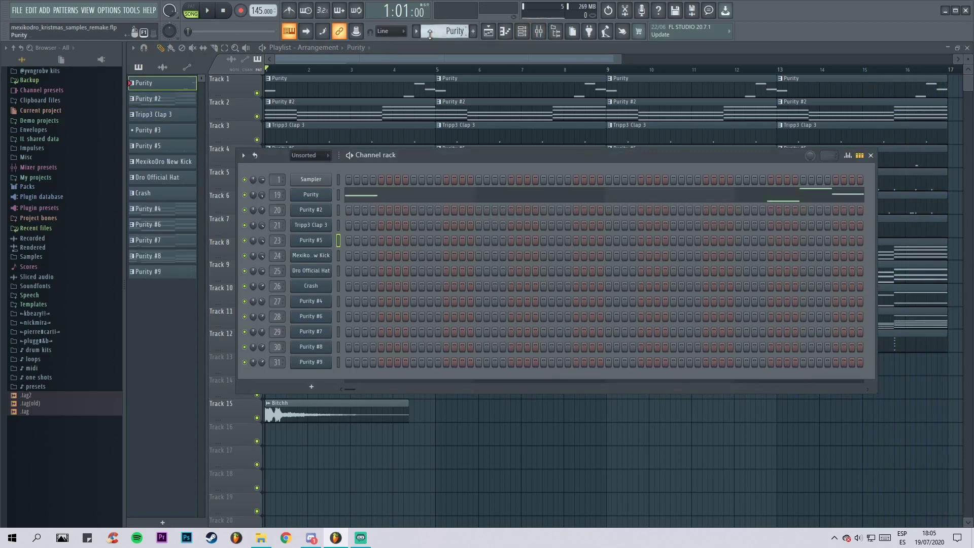
click(311, 194)
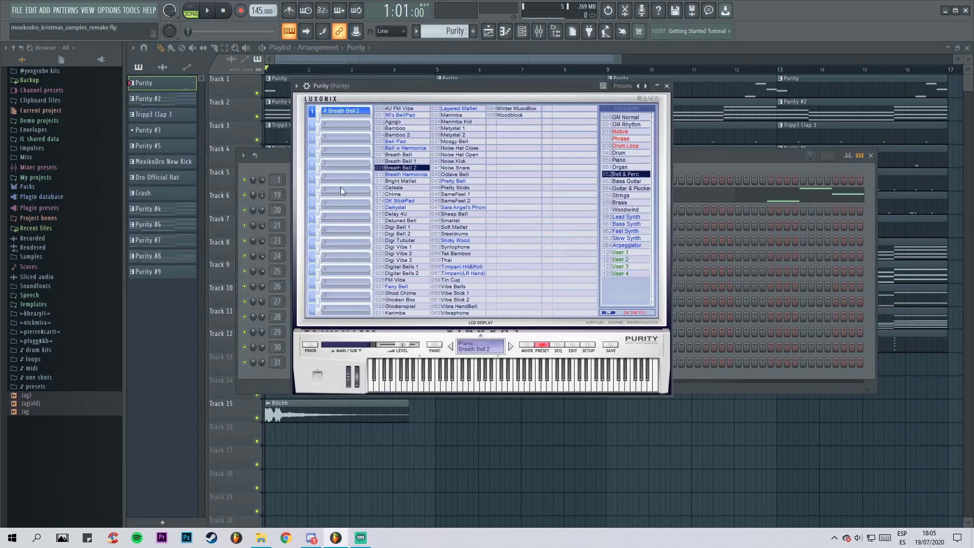
click(667, 87)
Step: View the Purity pattern's whole melody in the piano roll and audition it alone in pattern mode
click(424, 191)
scroll(813, 63, left, 3)
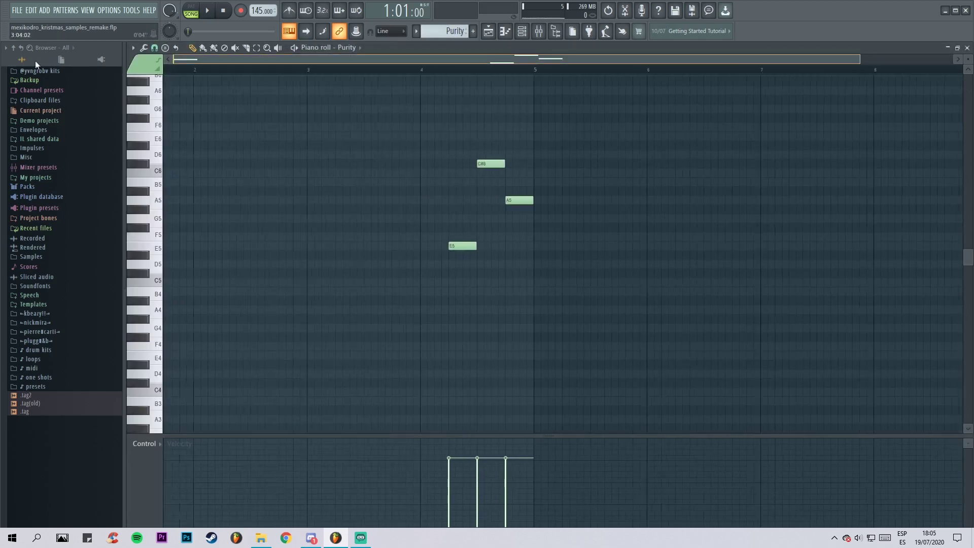
drag(860, 59, 729, 62)
key(space)
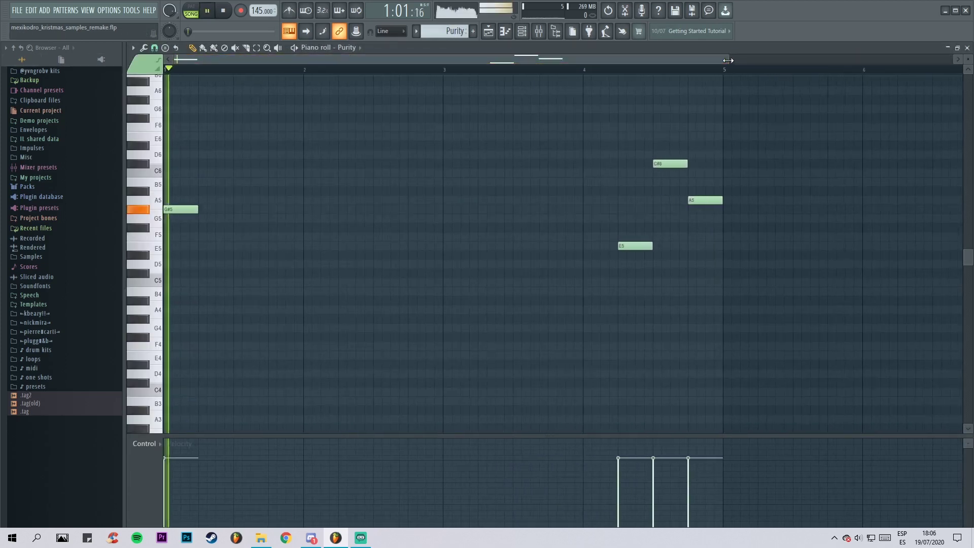
click(201, 11)
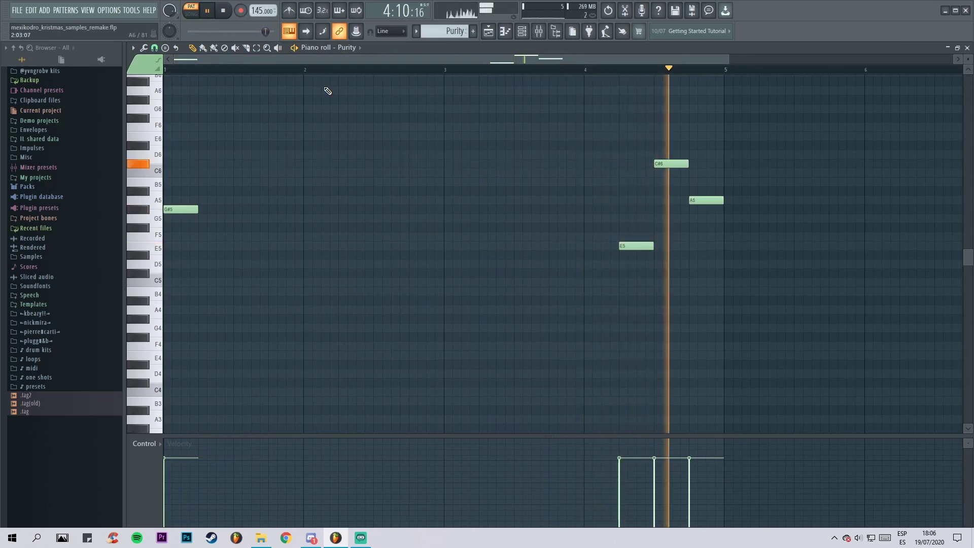
key(space)
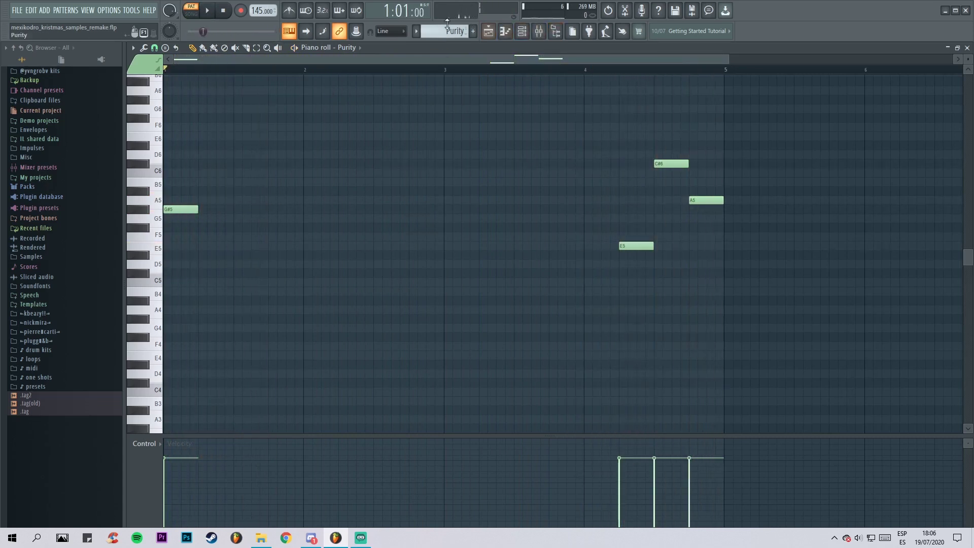
Step: Inspect the Purity #2 instrument preset and audition the Purity #2 pattern's chords in the piano roll
click(469, 32)
click(534, 35)
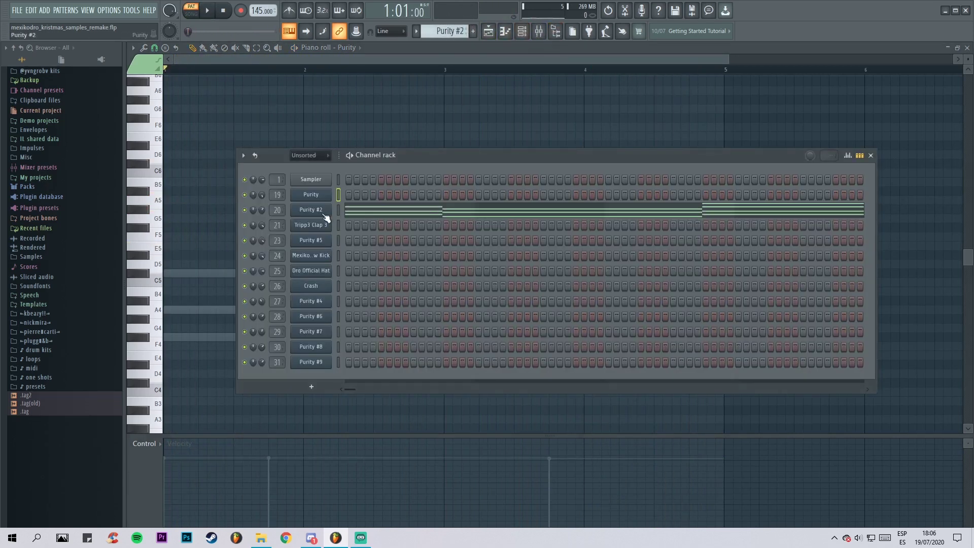
click(325, 214)
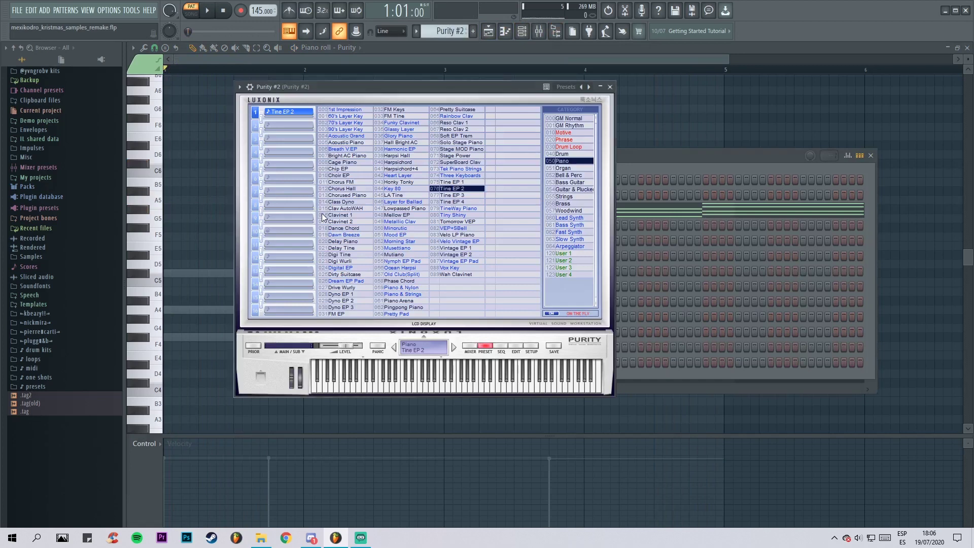
click(610, 86)
key(F6)
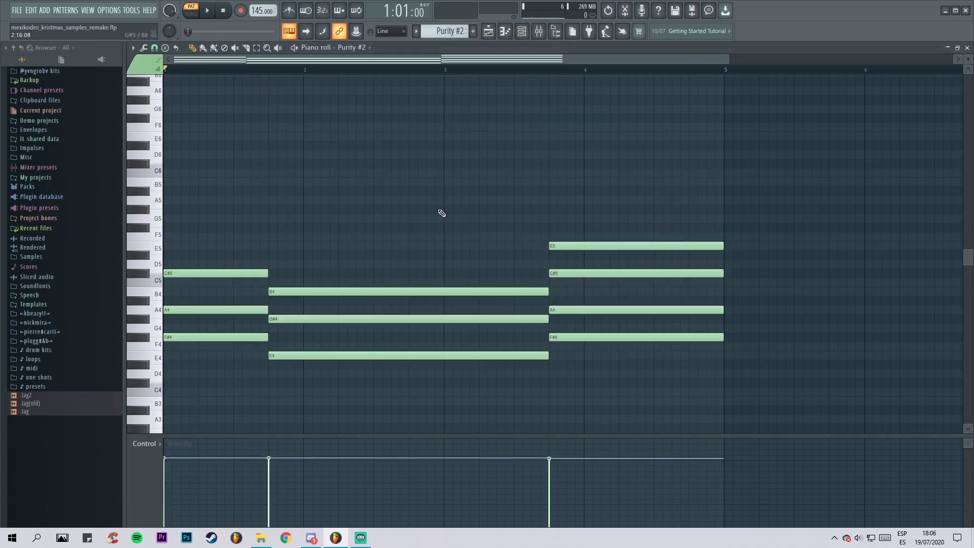
key(space)
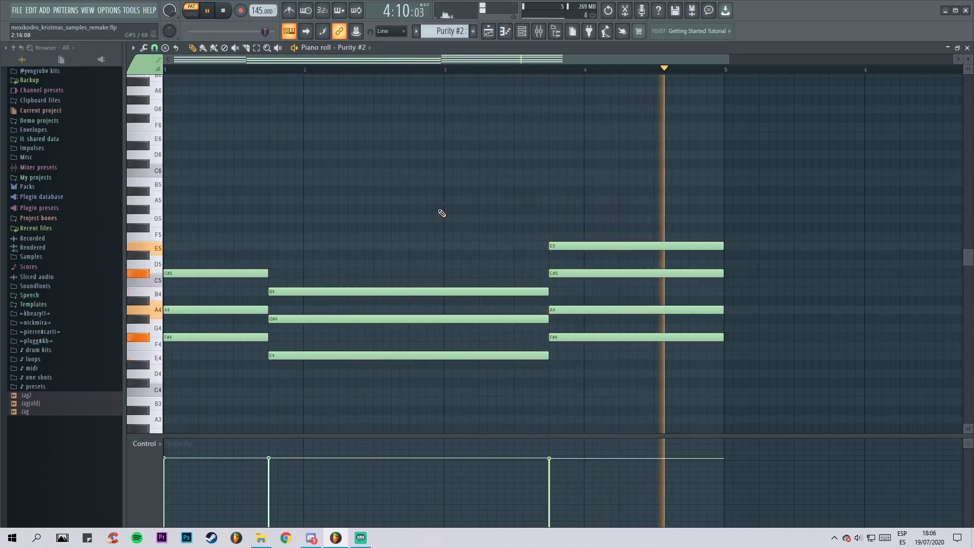
key(space)
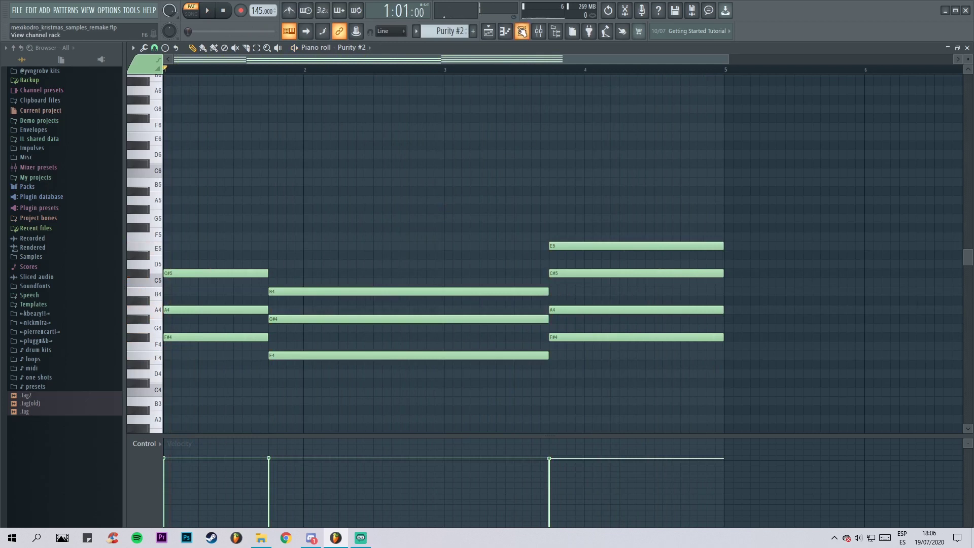
Step: Inspect the Tripp3 Clap 3 sample and volume envelope settings, and audition the clap pattern
scroll(455, 33, down, 1)
click(529, 31)
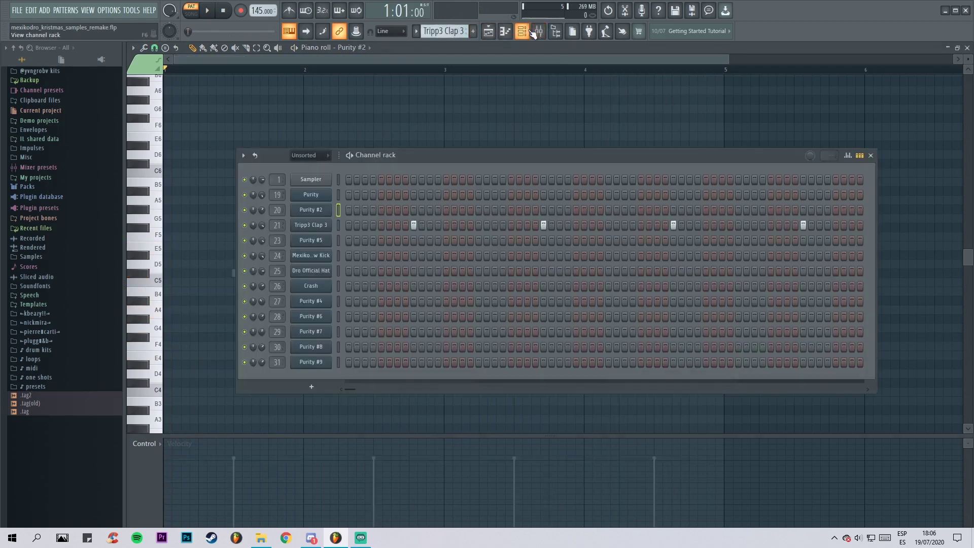
click(311, 229)
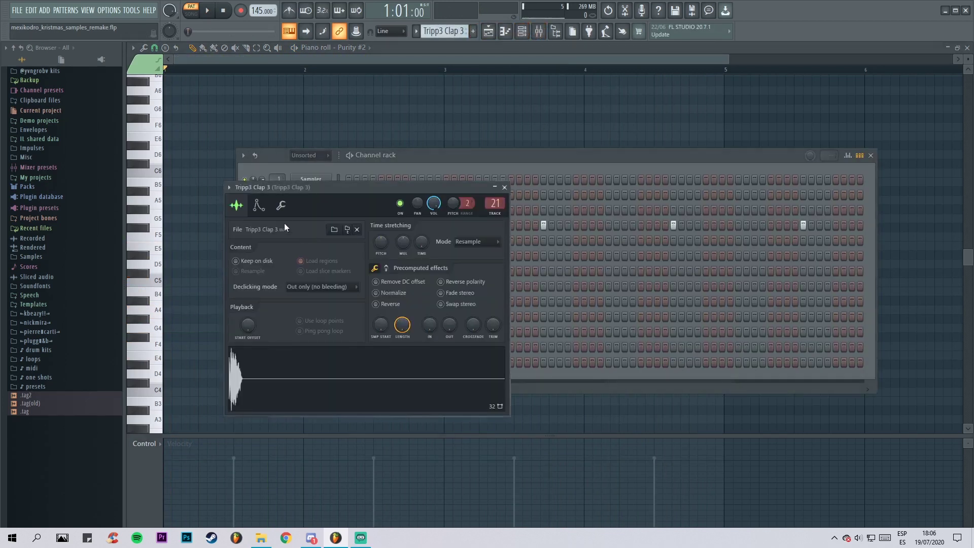
click(260, 207)
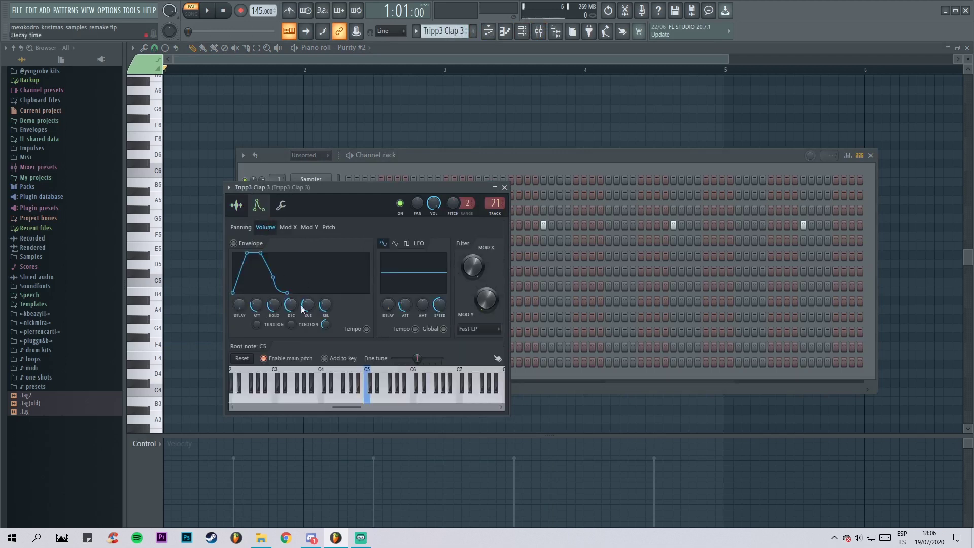
click(504, 188)
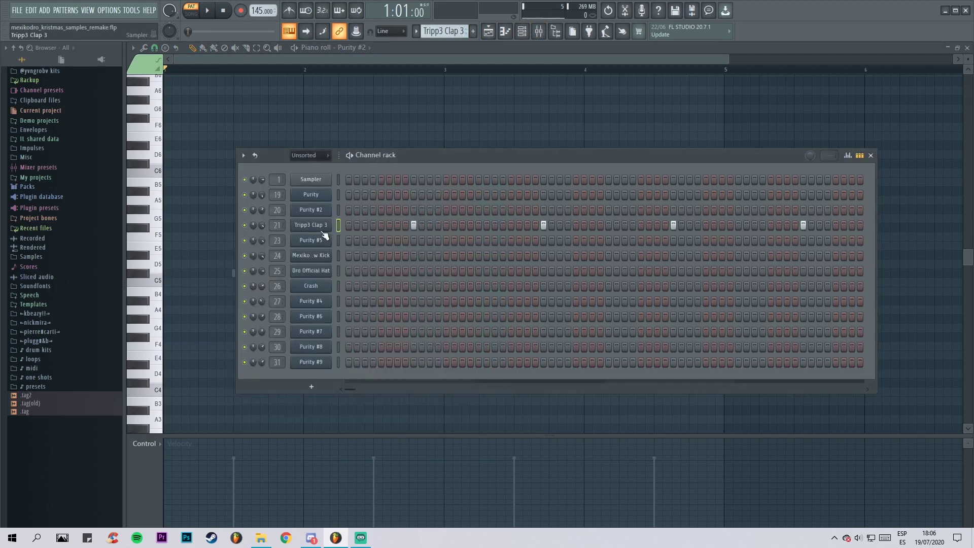
key(space)
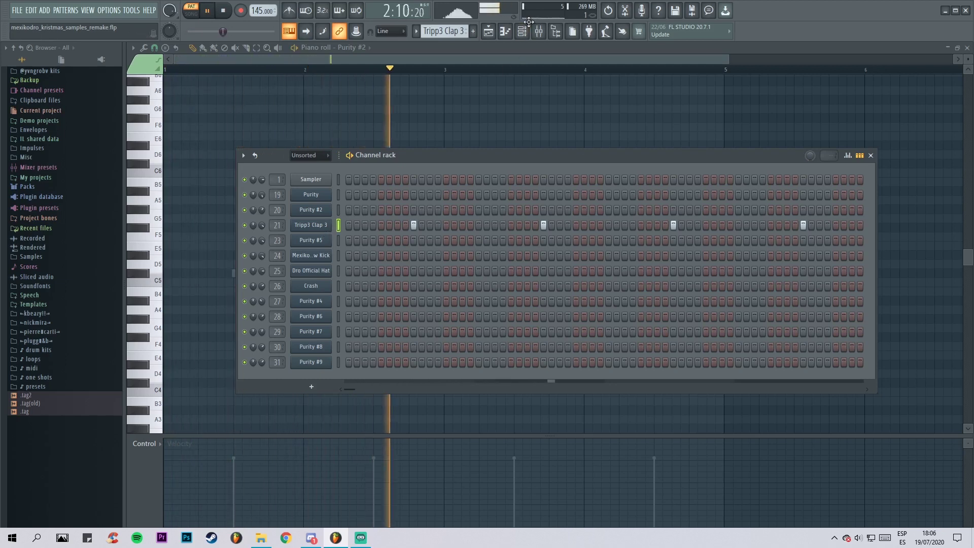
key(space)
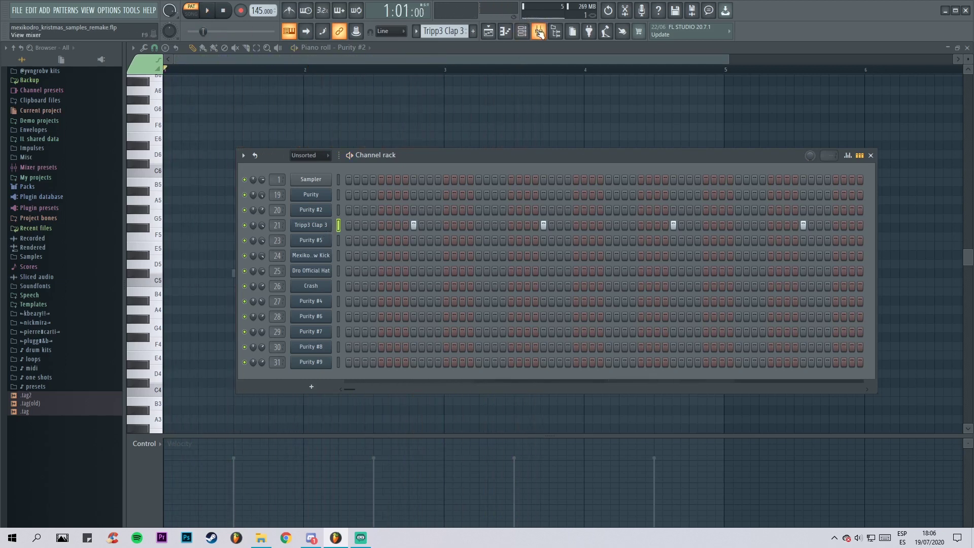
Step: Review the Fruity Love Philter effect settings on the Tripp3 Clap 3 mixer track
click(538, 32)
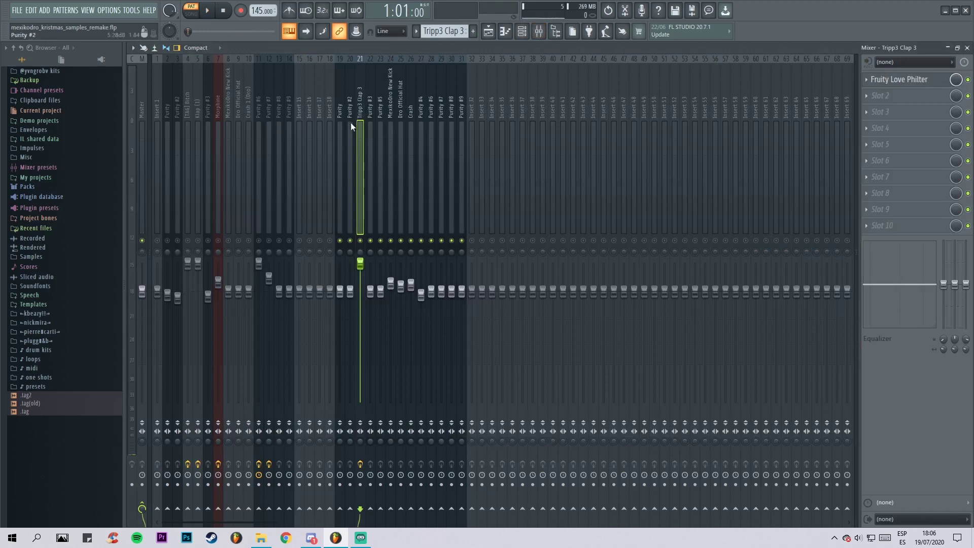
click(912, 81)
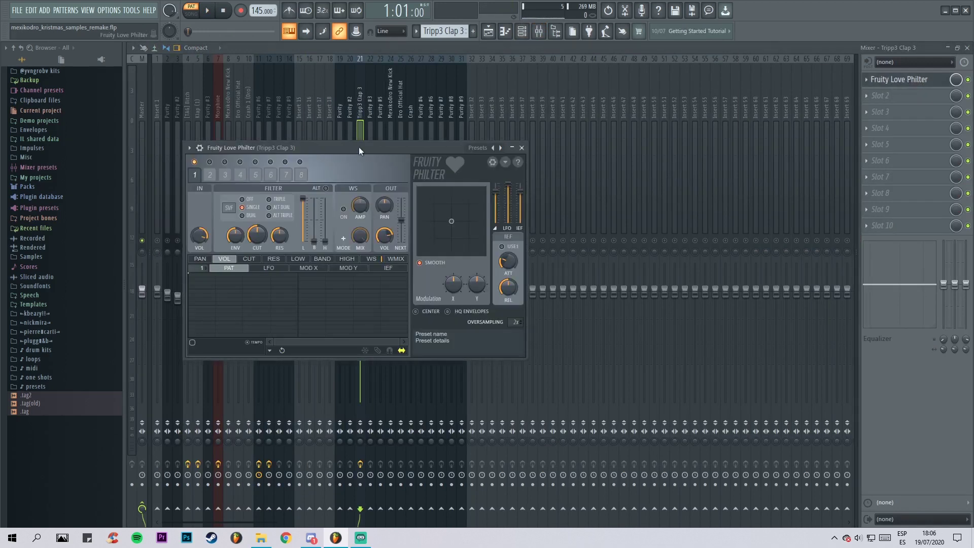
drag(358, 147, 455, 144)
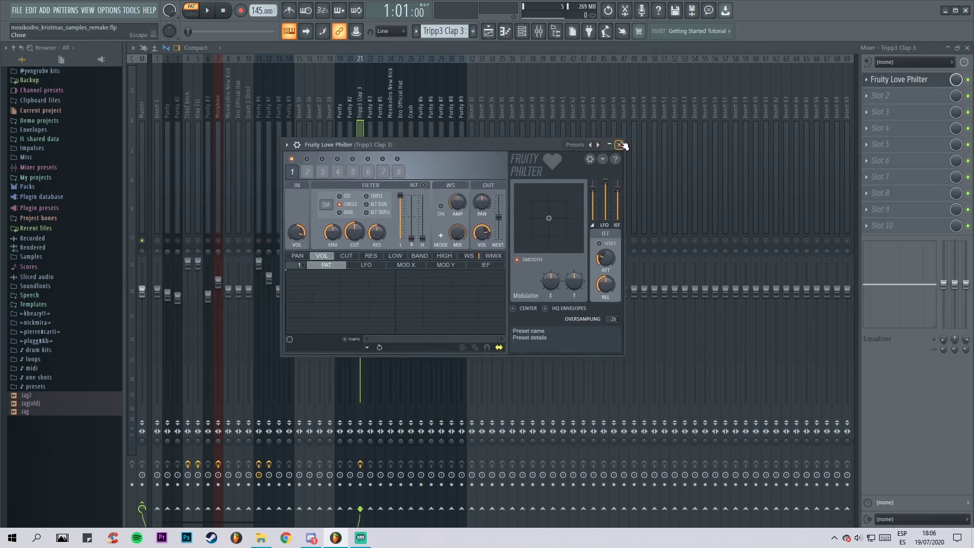
click(620, 145)
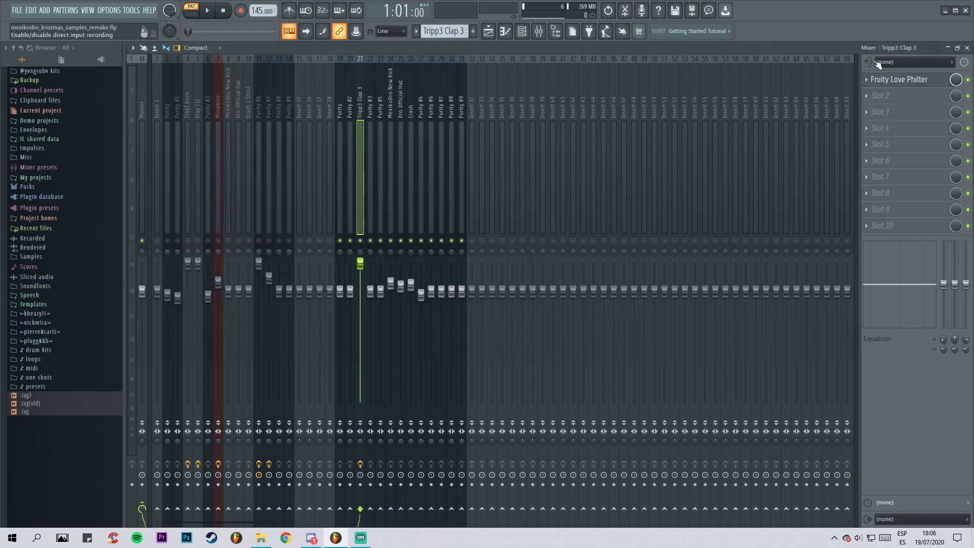
click(967, 48)
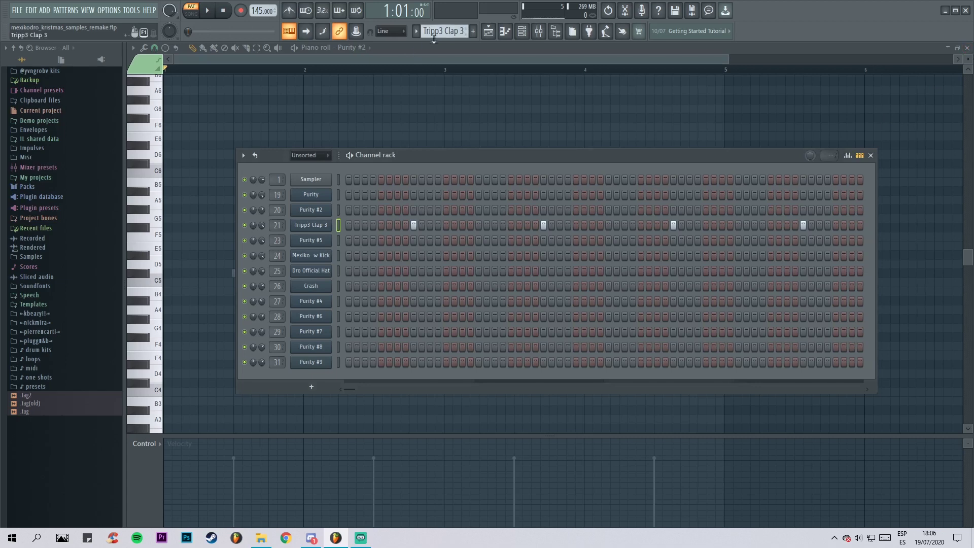
Step: Inspect the Purity #5 channel's instrument preset and audition the Purity #5 pattern
scroll(435, 35, down, 1)
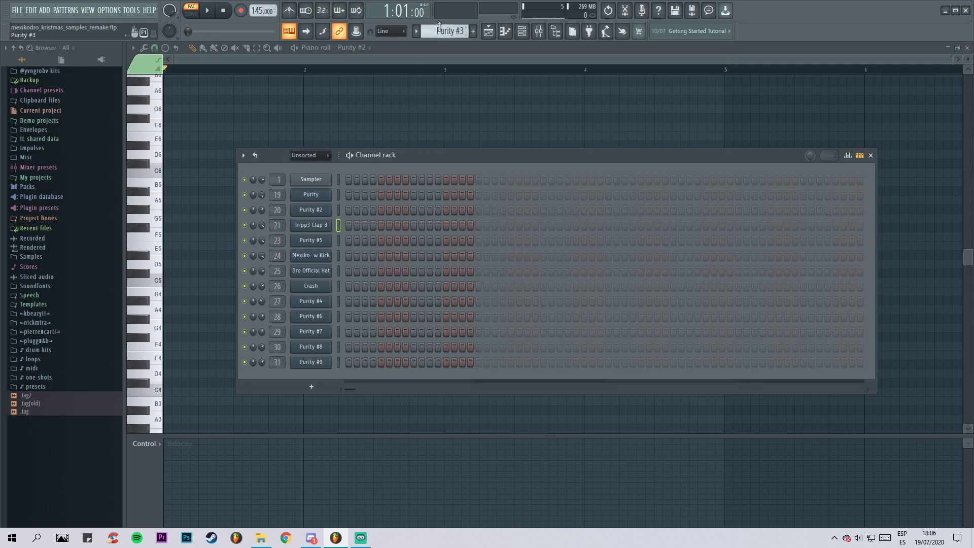
scroll(440, 26, down, 2)
click(312, 242)
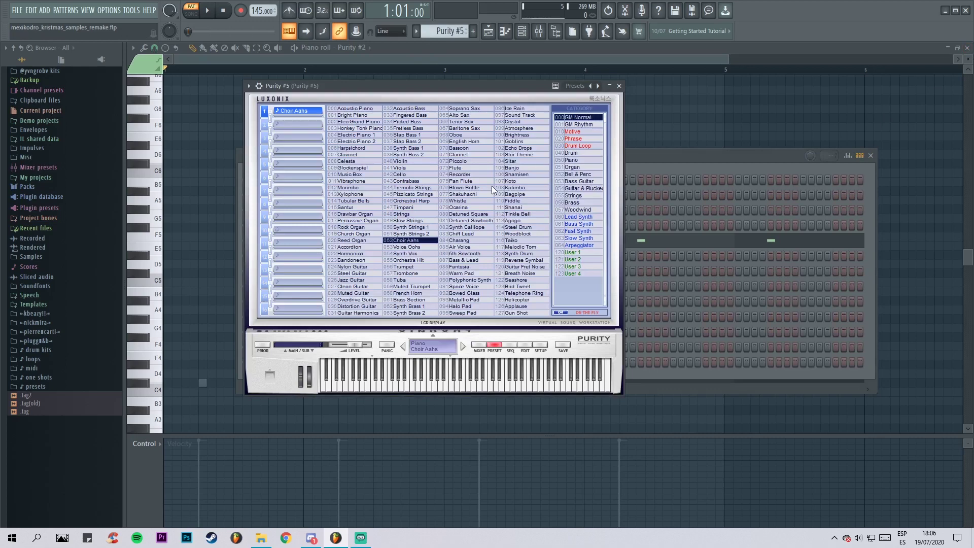
click(620, 87)
key(space)
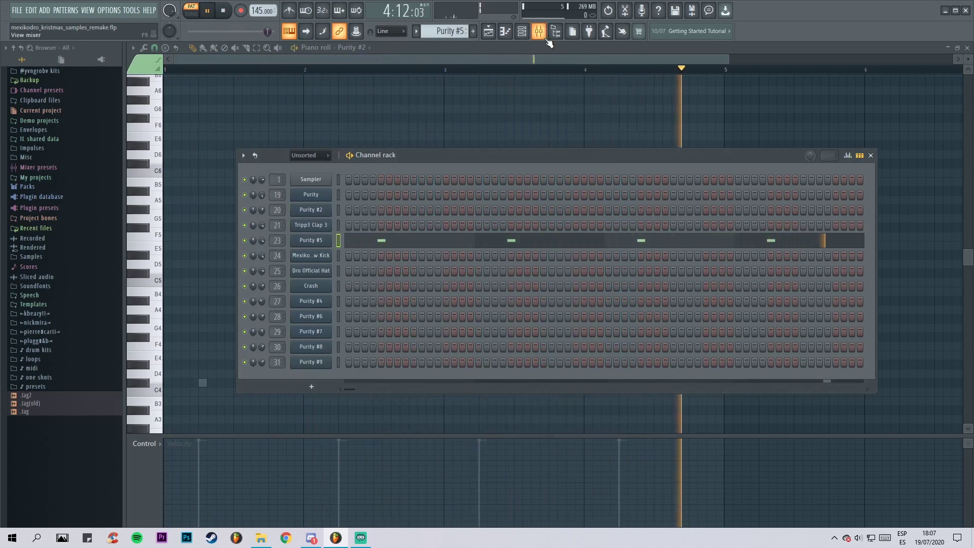
key(space)
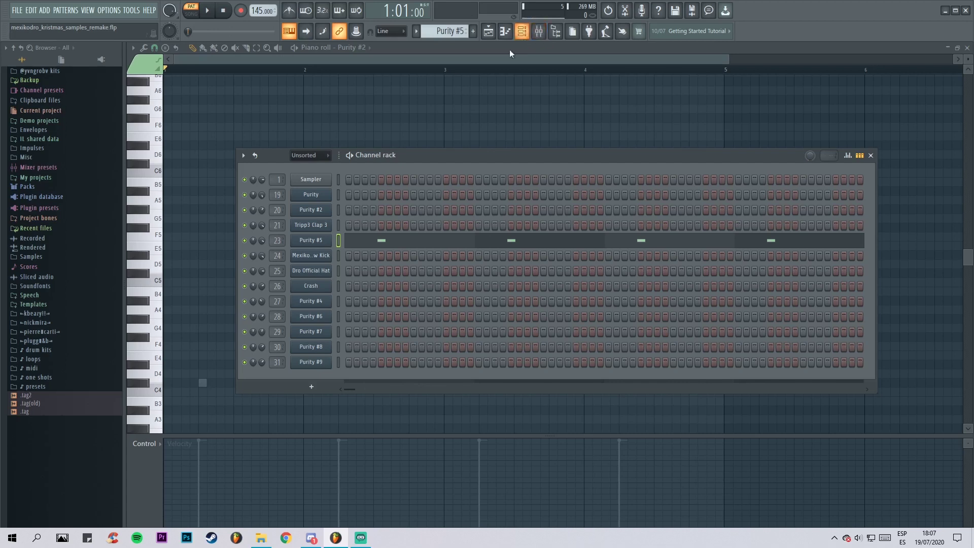
Step: Inspect the MexikoDro New Kick sample and volume envelope settings, and audition the kick pattern
scroll(452, 32, down, 1)
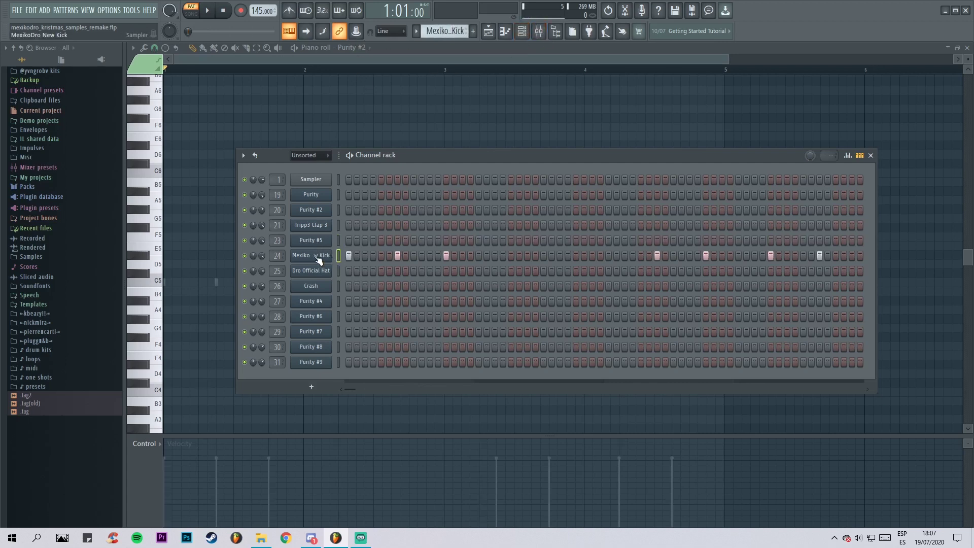
click(318, 257)
drag(242, 93, 370, 103)
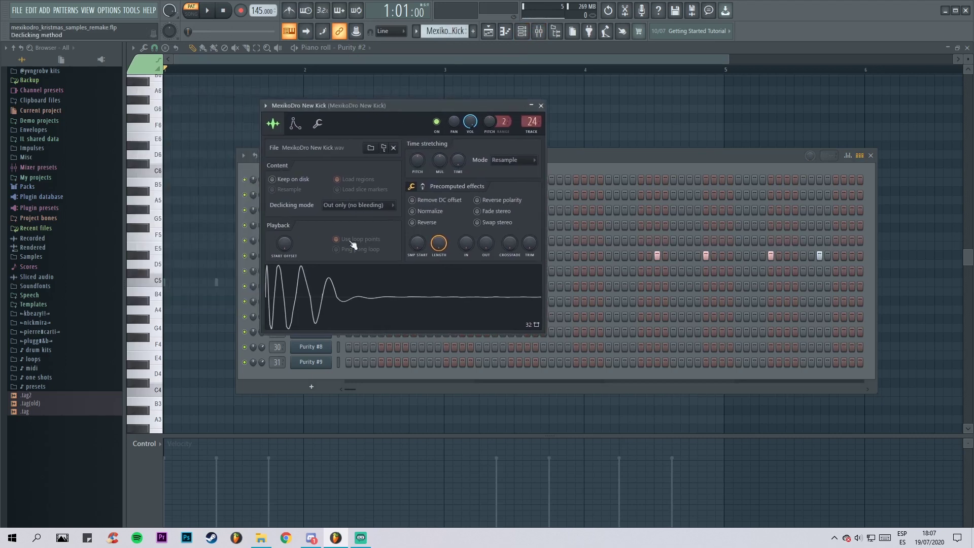
click(295, 124)
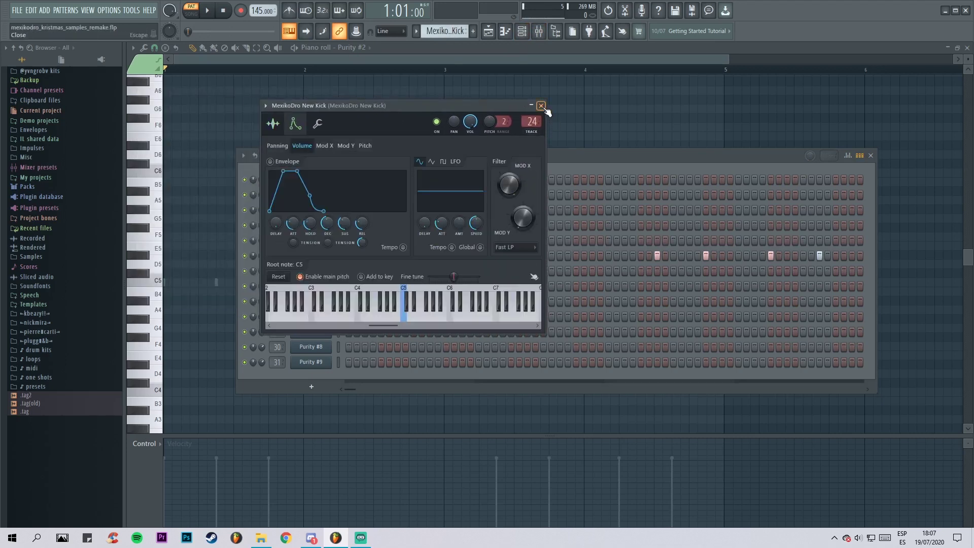
click(542, 106)
key(space)
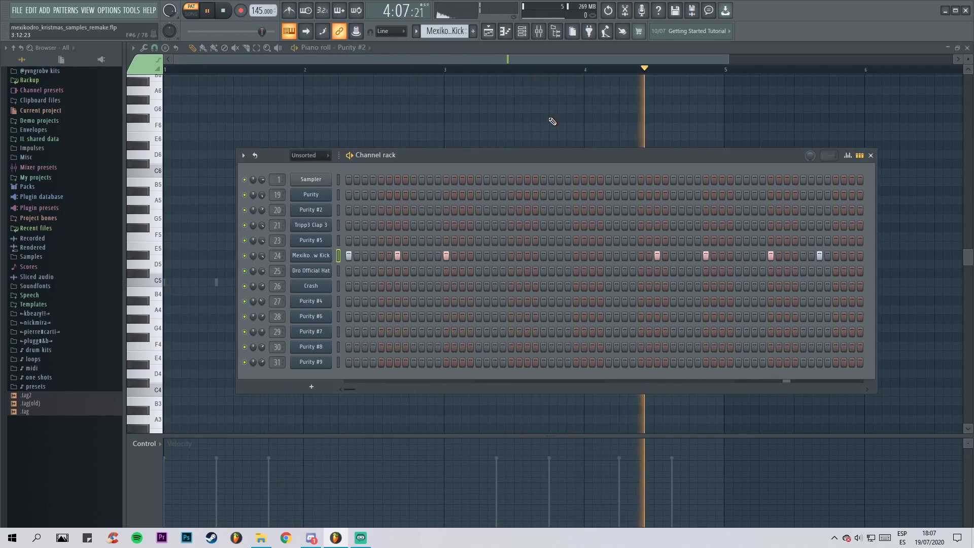
key(space)
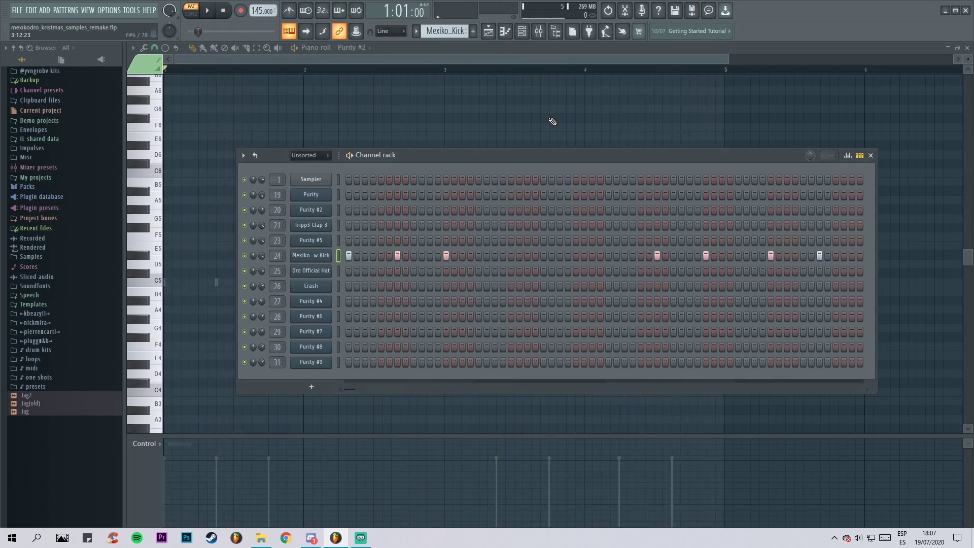
Step: Audition the Dro Official Hat pattern in the piano roll and inspect the hat channel's sample settings
scroll(430, 31, down, 1)
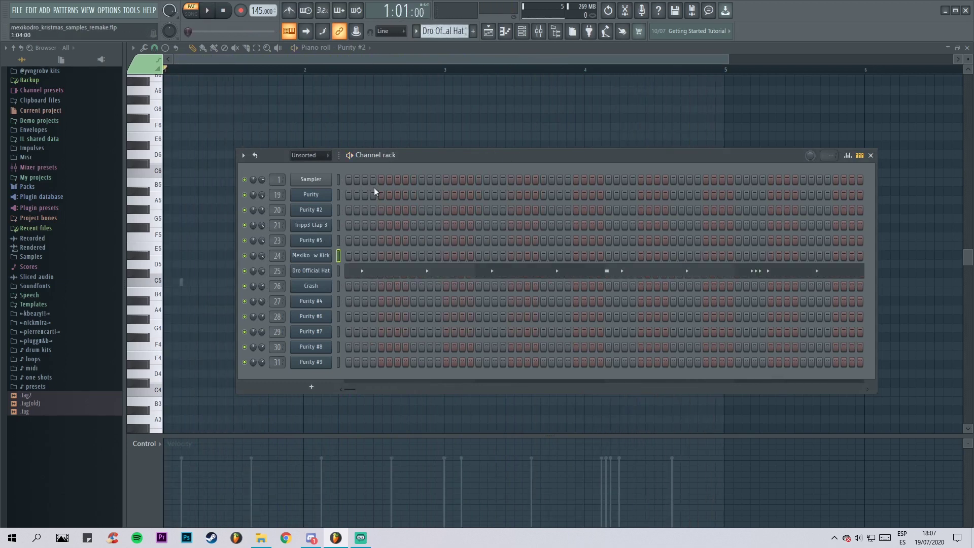
click(368, 274)
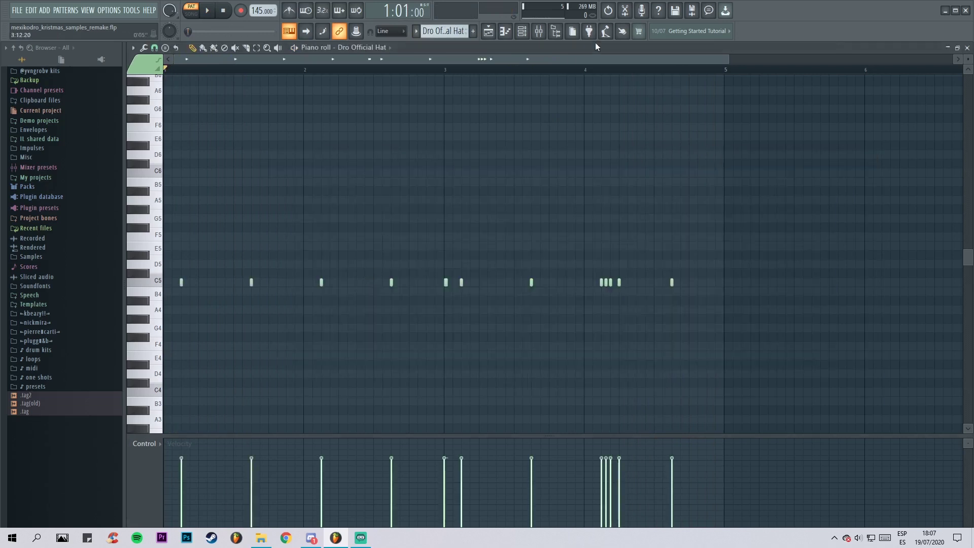
drag(729, 57, 653, 61)
key(space)
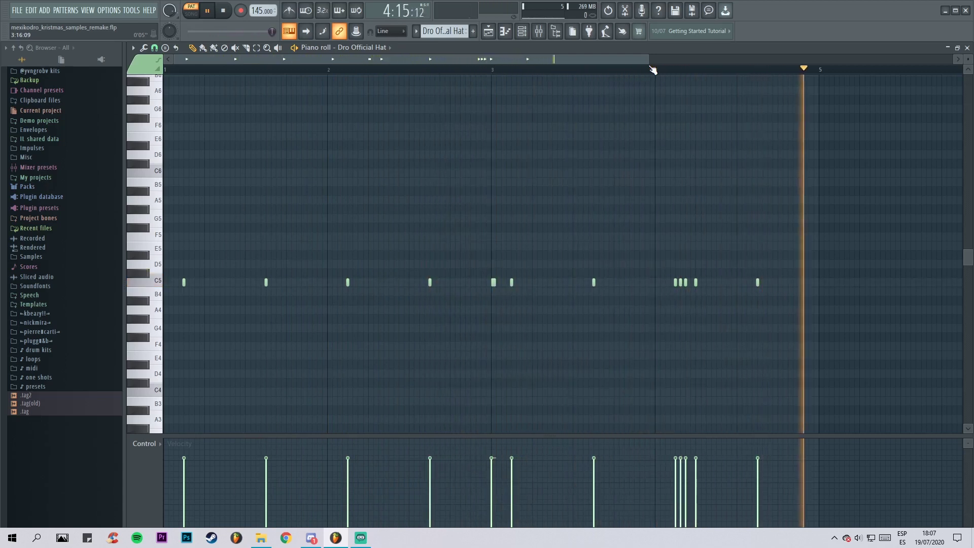
key(space)
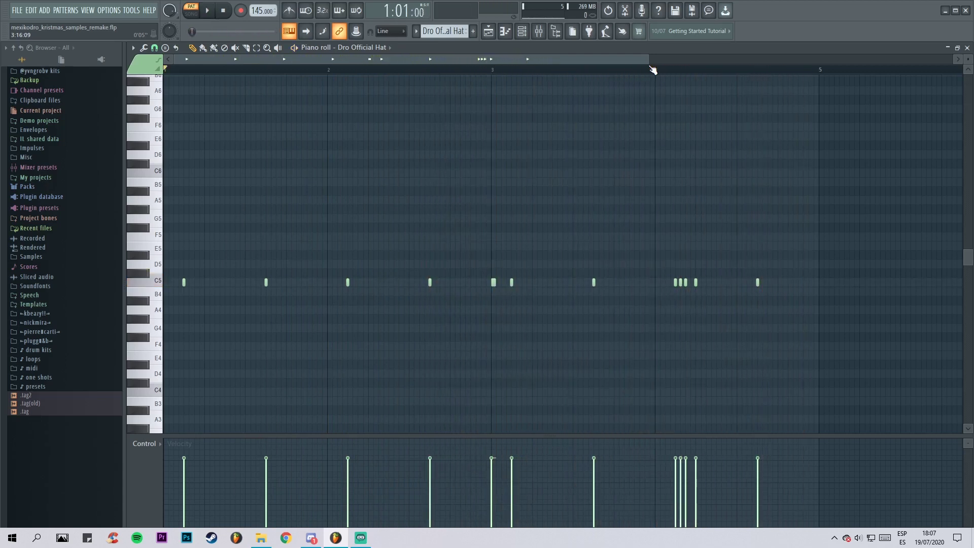
click(522, 32)
click(323, 274)
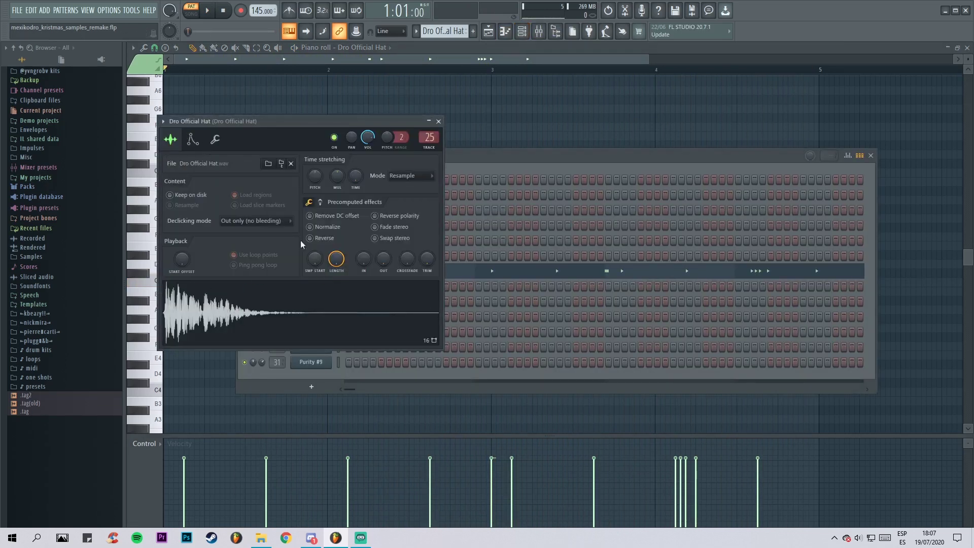
click(439, 122)
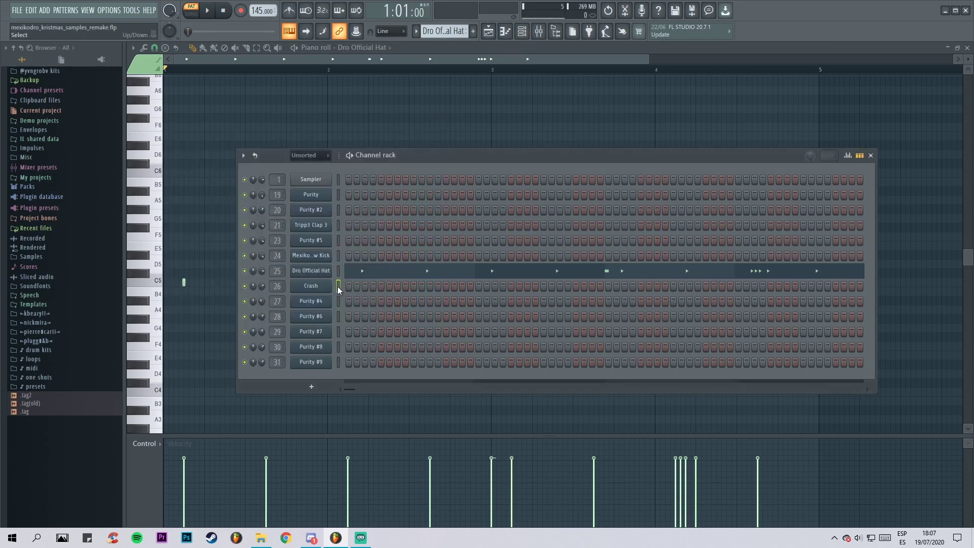
Step: Audition the Crash pattern and inspect the Crash channel's sample settings
scroll(442, 31, down, 1)
key(space)
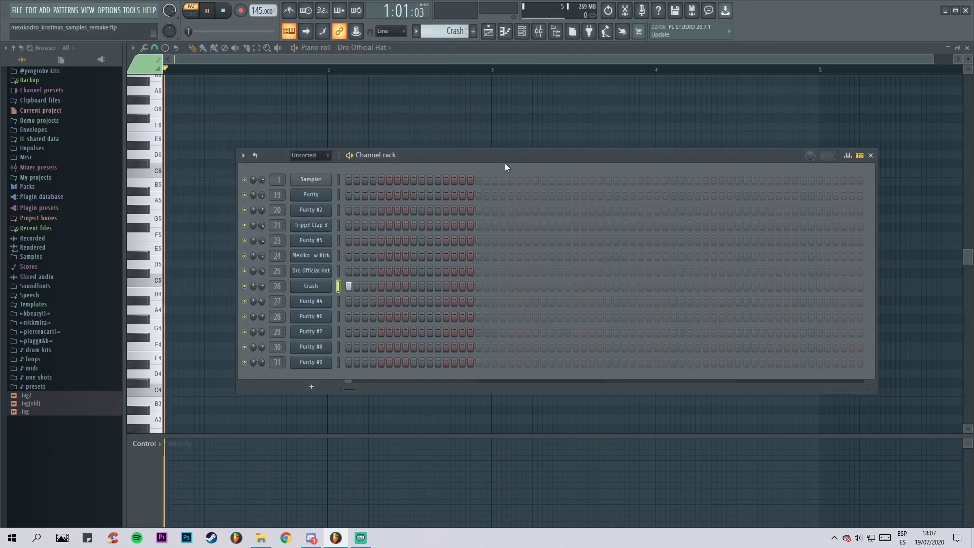
key(space)
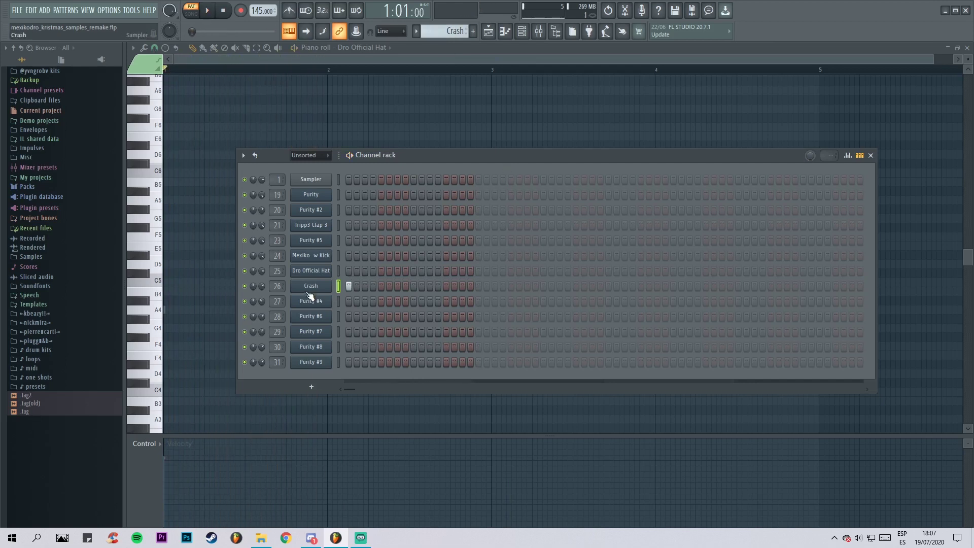
click(308, 290)
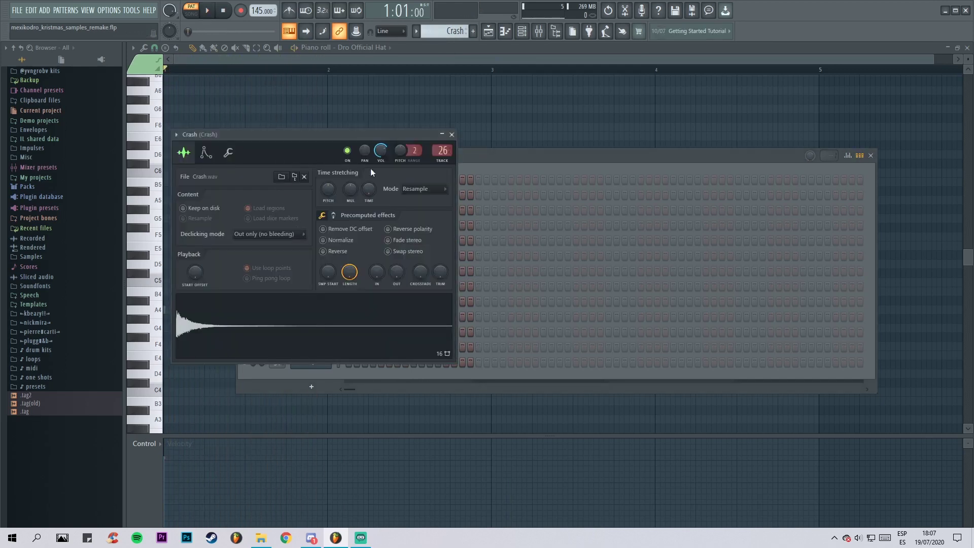
click(451, 135)
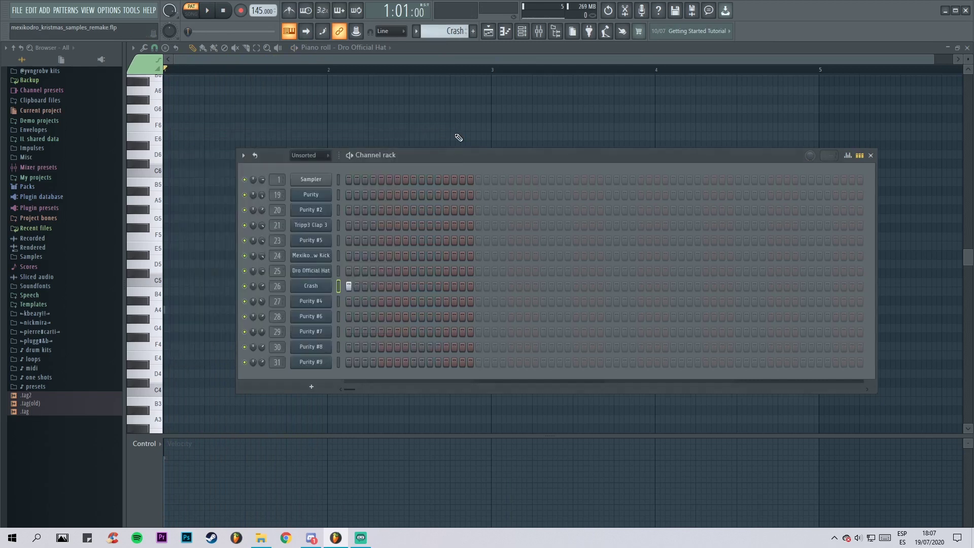
Step: Inspect the Purity #4 channel's instrument preset, and review its chord notes in the piano roll while auditioning the pattern
scroll(448, 36, down, 1)
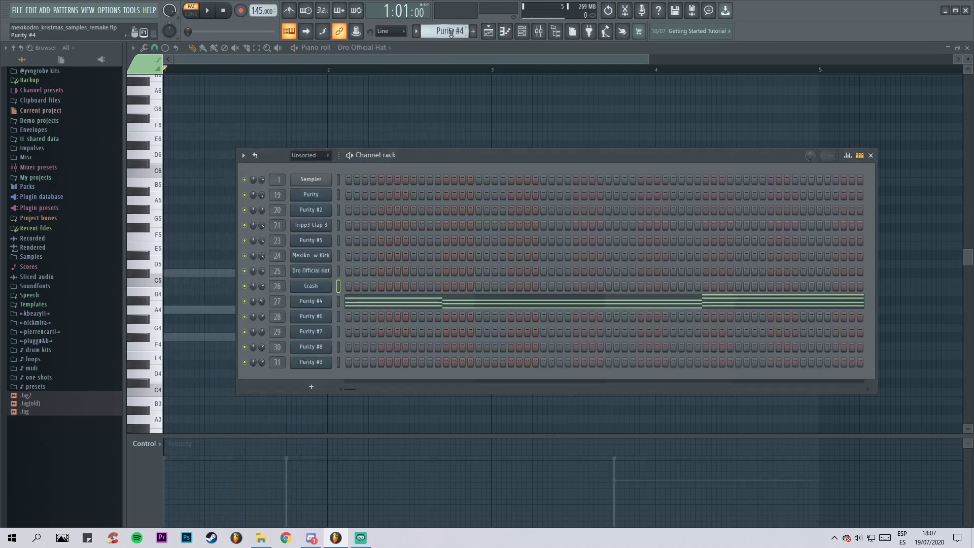
click(328, 301)
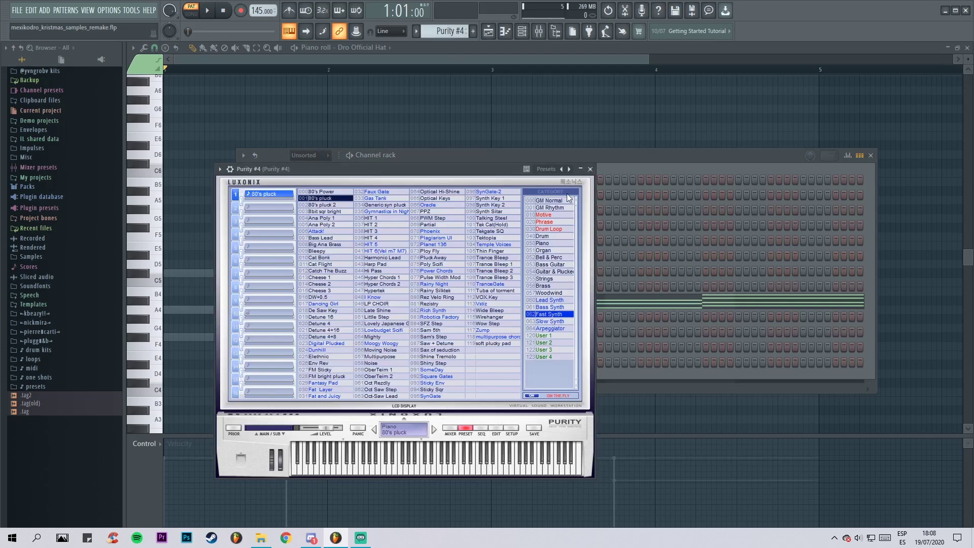
click(589, 169)
click(420, 301)
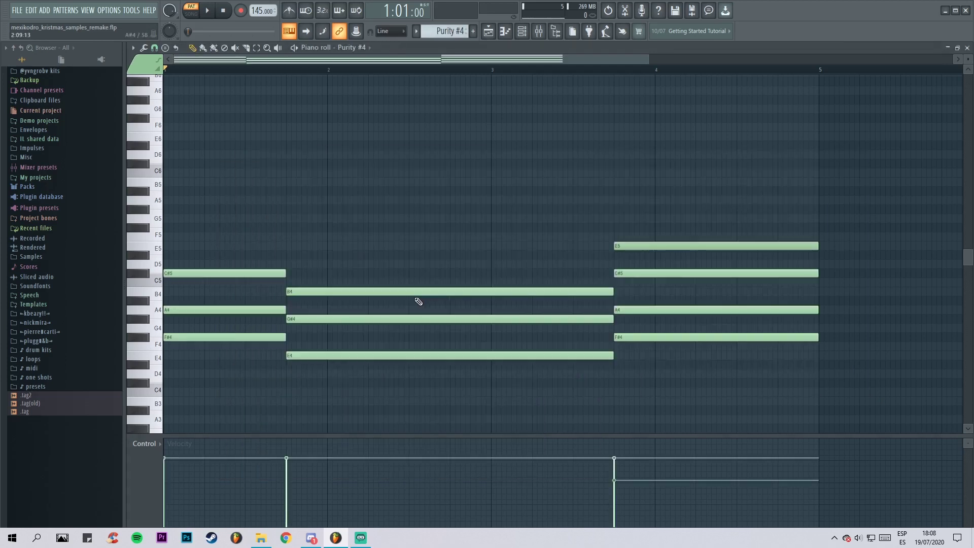
key(space)
scroll(514, 228, down, 3)
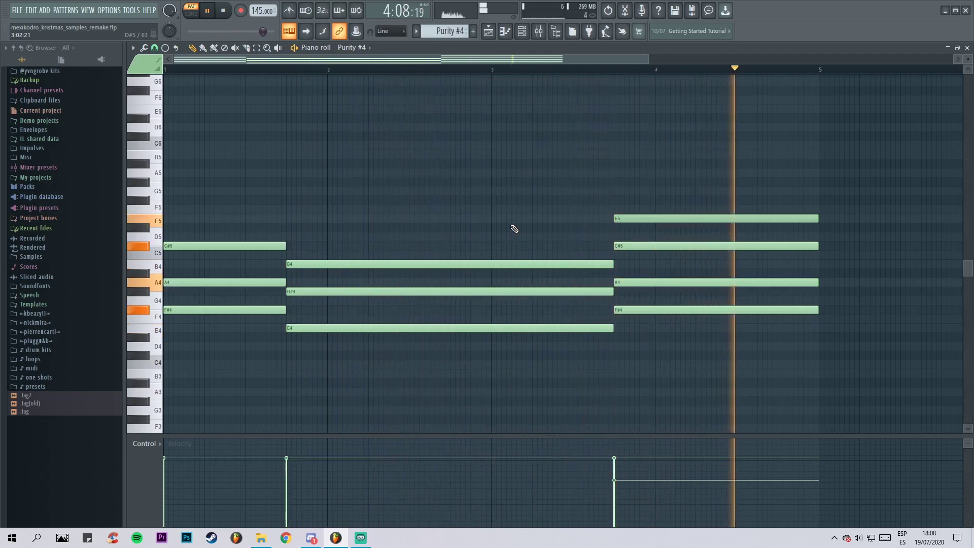
key(space)
Step: Switch to the Purity #6 pattern, inspect its instrument preset, and audition its notes in the piano roll
click(525, 33)
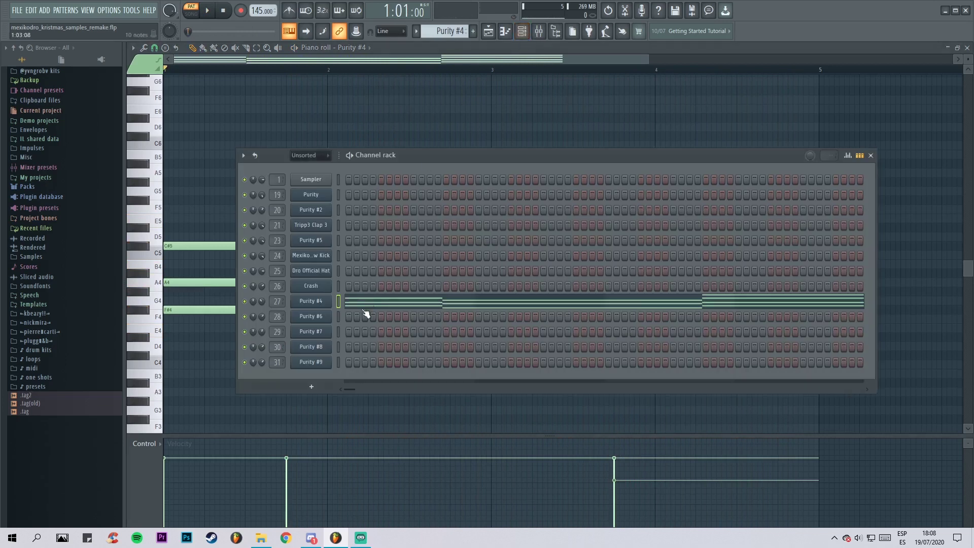
scroll(443, 24, down, 2)
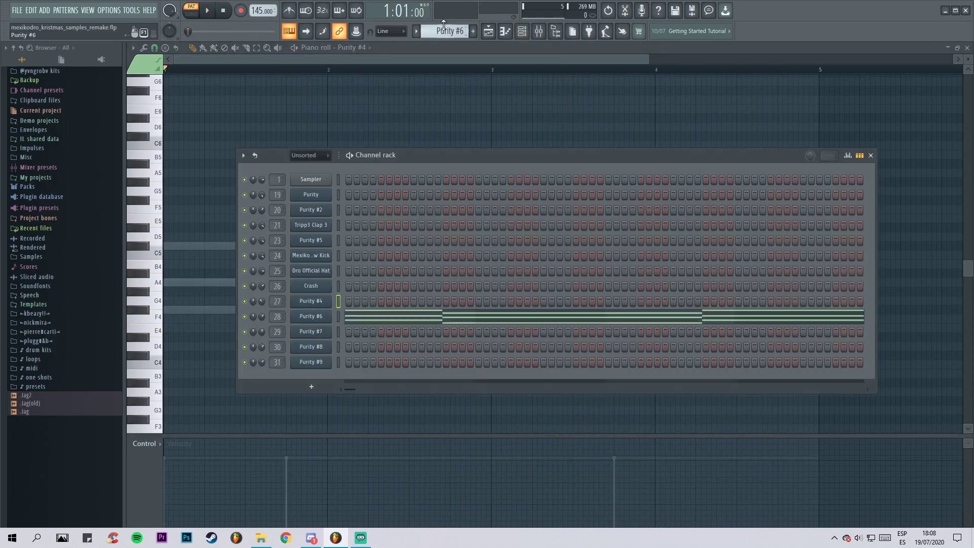
click(312, 320)
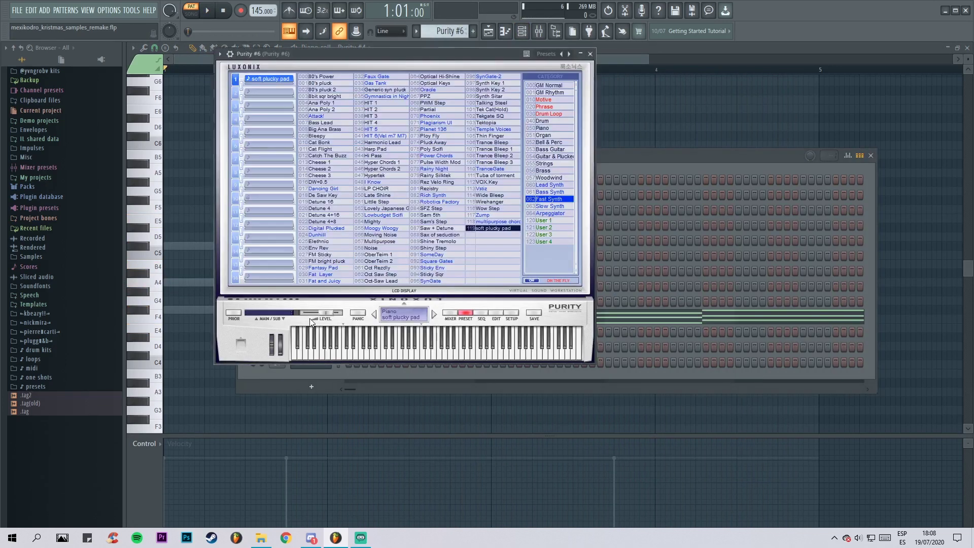
click(590, 54)
key(F6)
key(space)
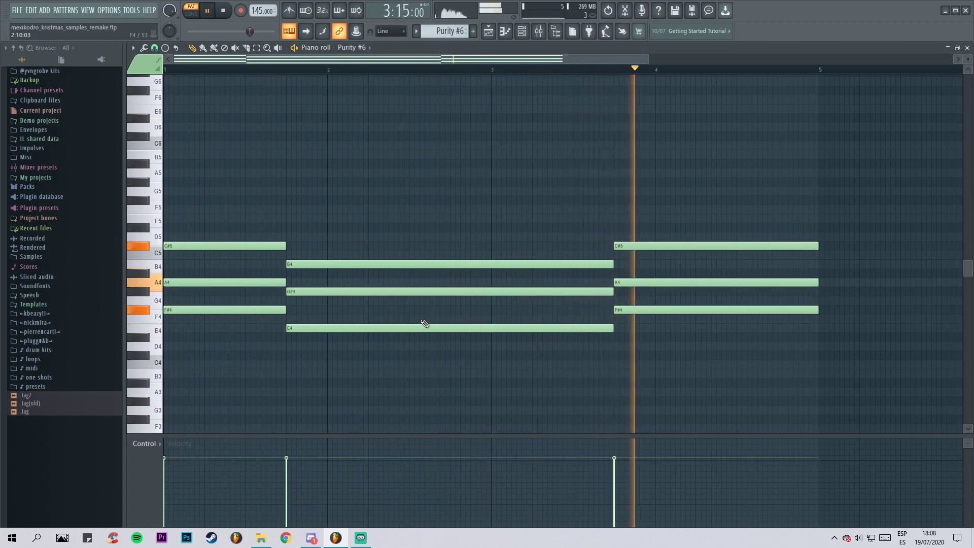
key(space)
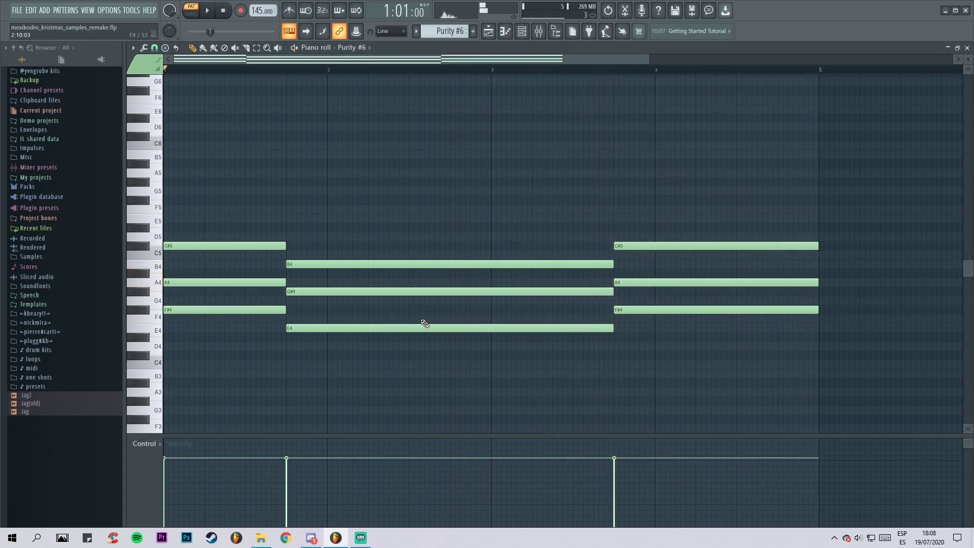
Step: Switch to the Purity #7 pattern, check its strings preset, and audition its notes in the piano roll
click(524, 32)
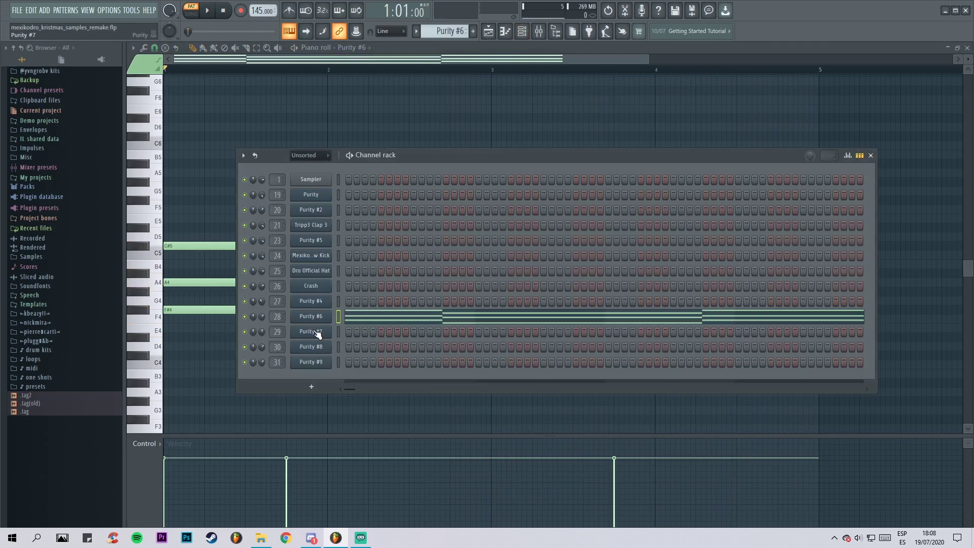
scroll(449, 33, down, 1)
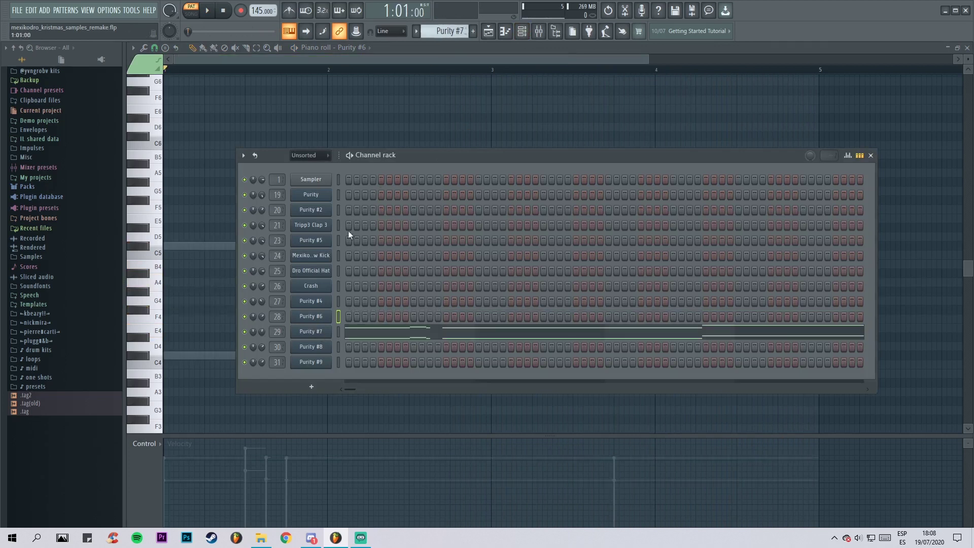
click(332, 334)
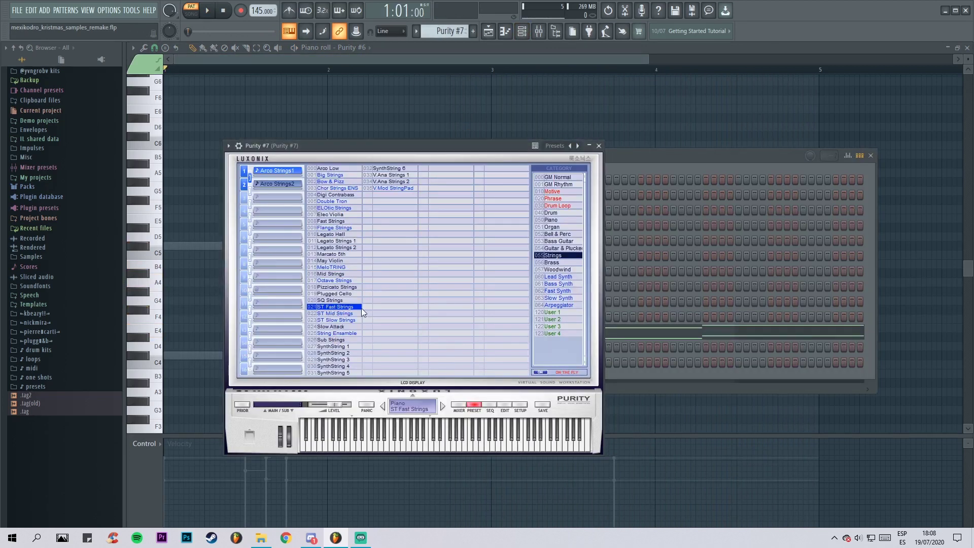
click(599, 146)
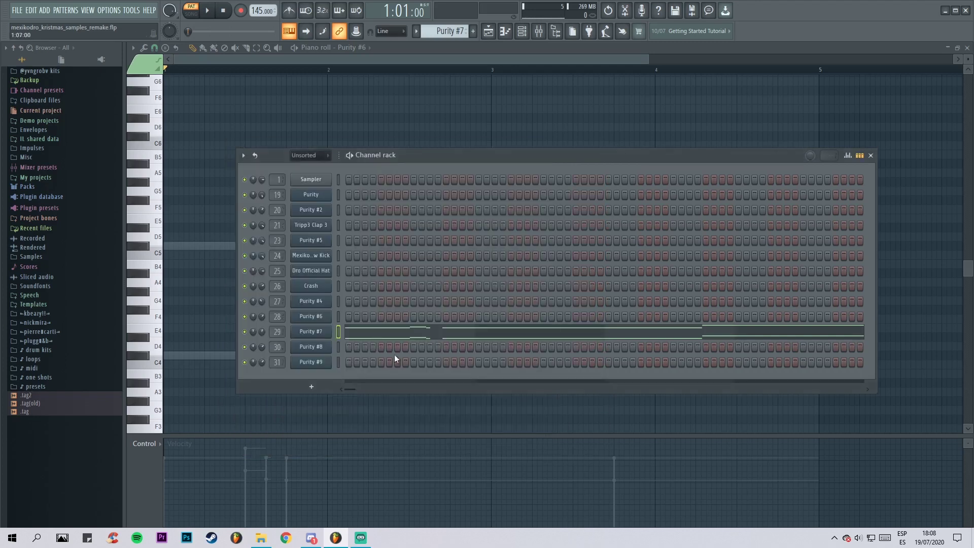
click(420, 332)
key(space)
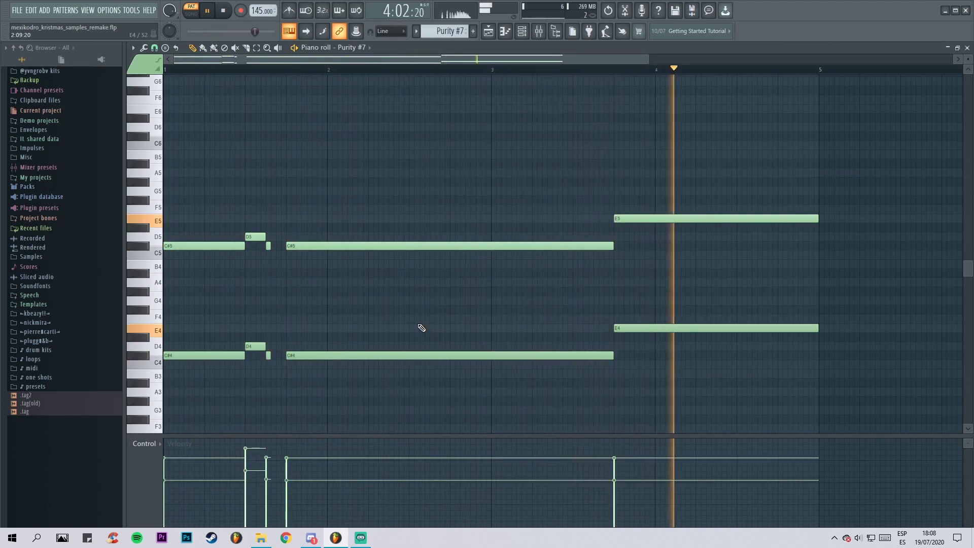
key(space)
Step: Look up the Purity #8 channel's sound in the Purity preset list and audition its notes in the piano roll
click(527, 31)
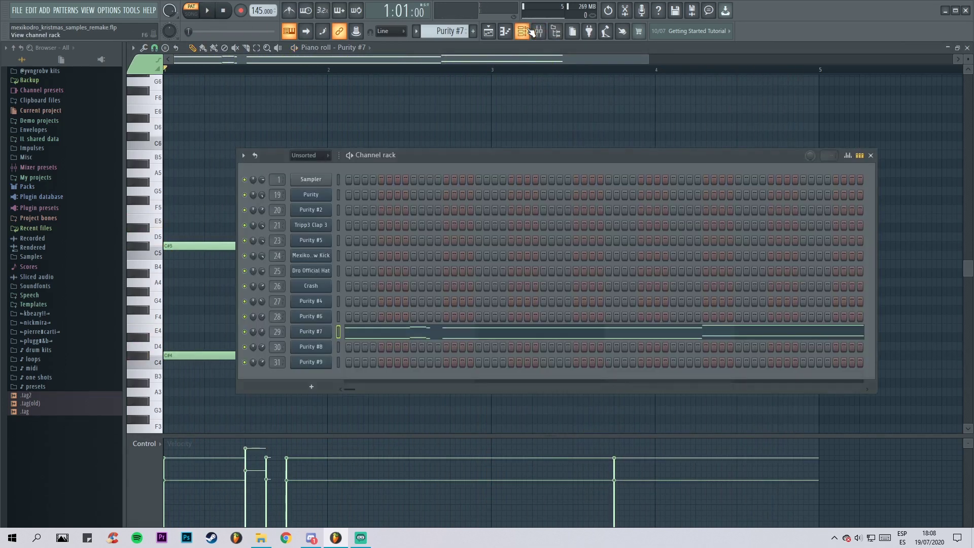
scroll(448, 30, down, 1)
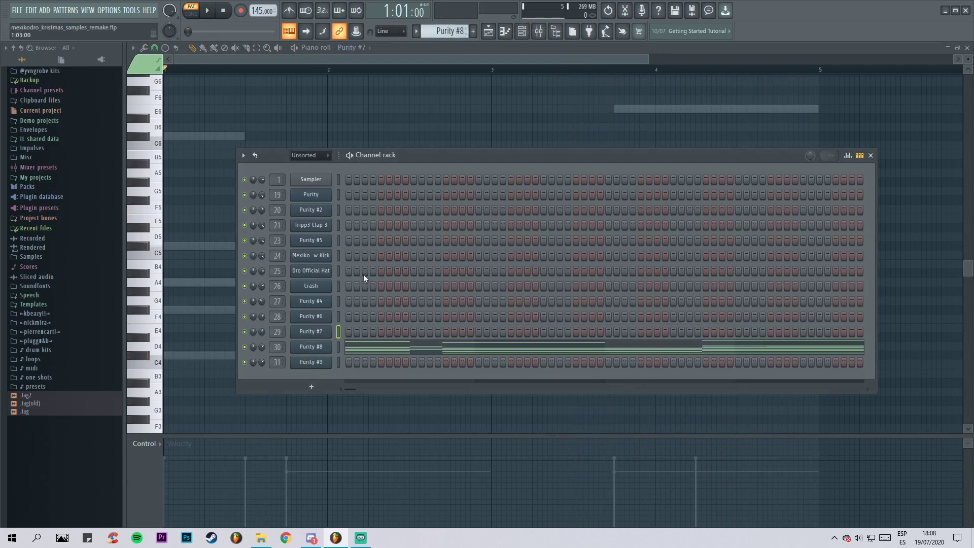
click(329, 350)
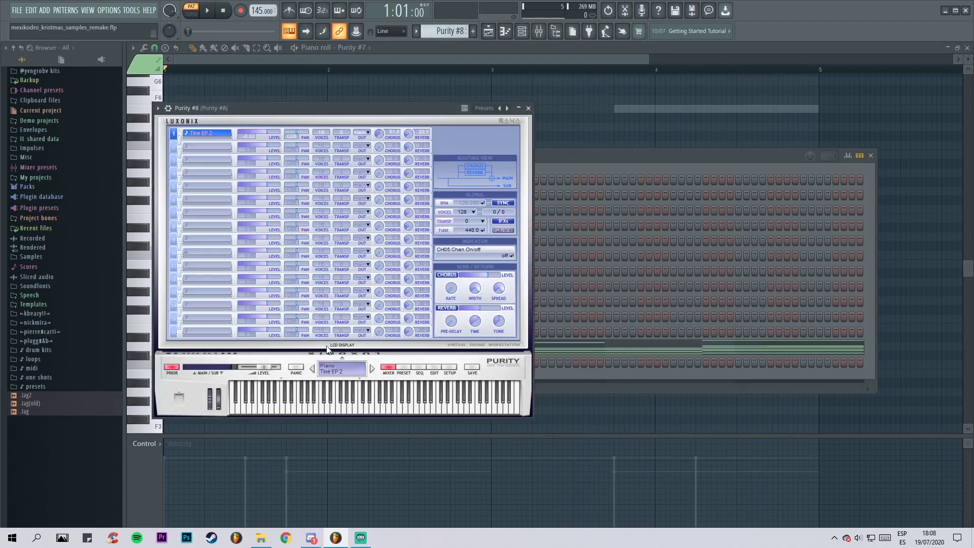
click(401, 372)
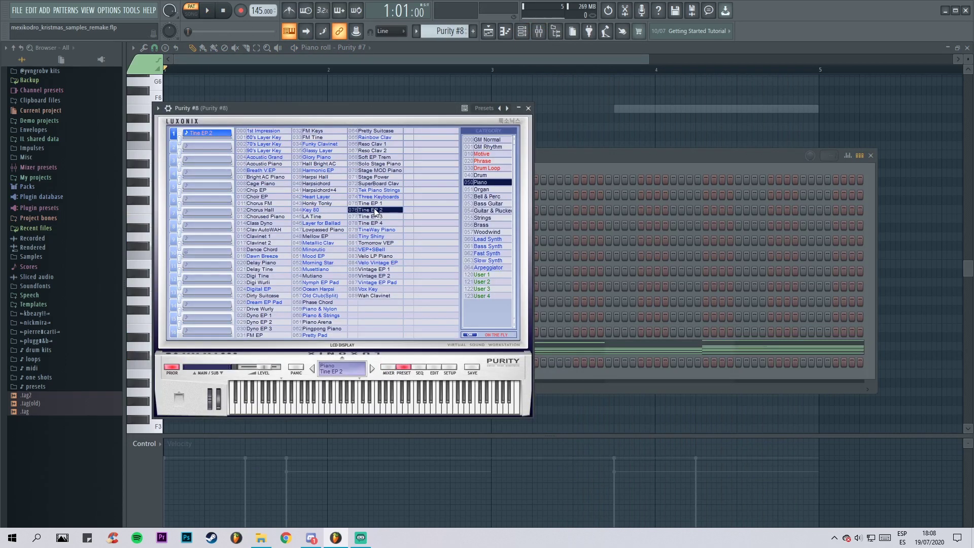
click(529, 108)
key(F6)
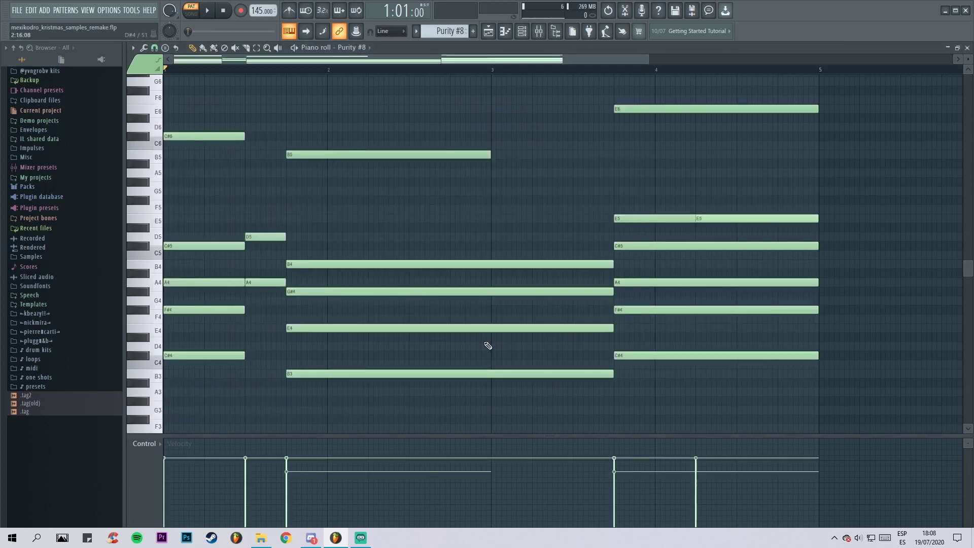
key(space)
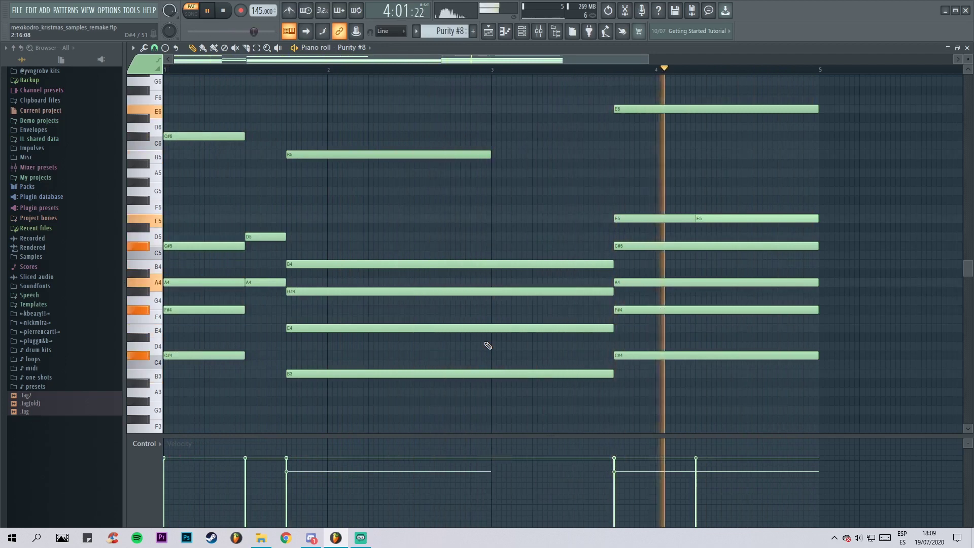
key(space)
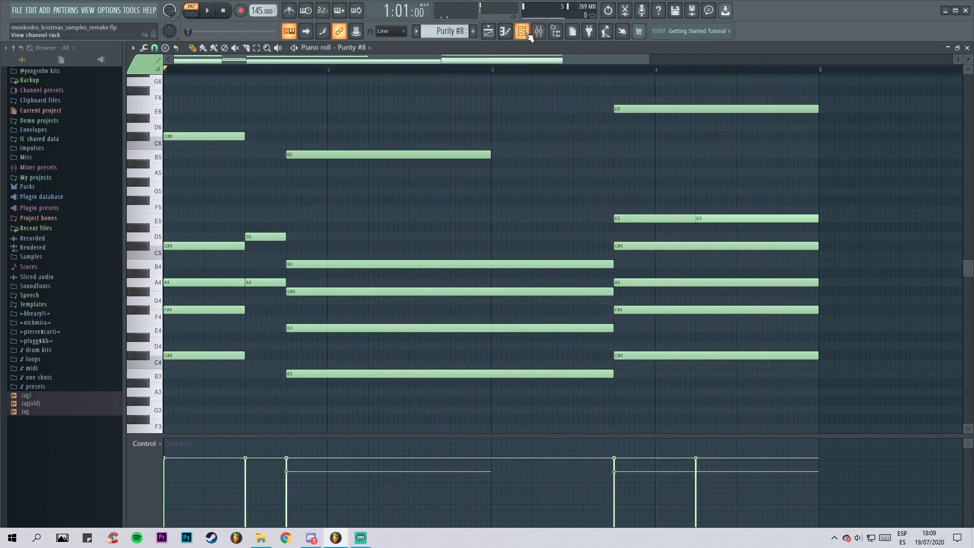
Step: Inspect the Purity #9 channel's piano preset and audition its short chord notes in the piano roll
click(528, 34)
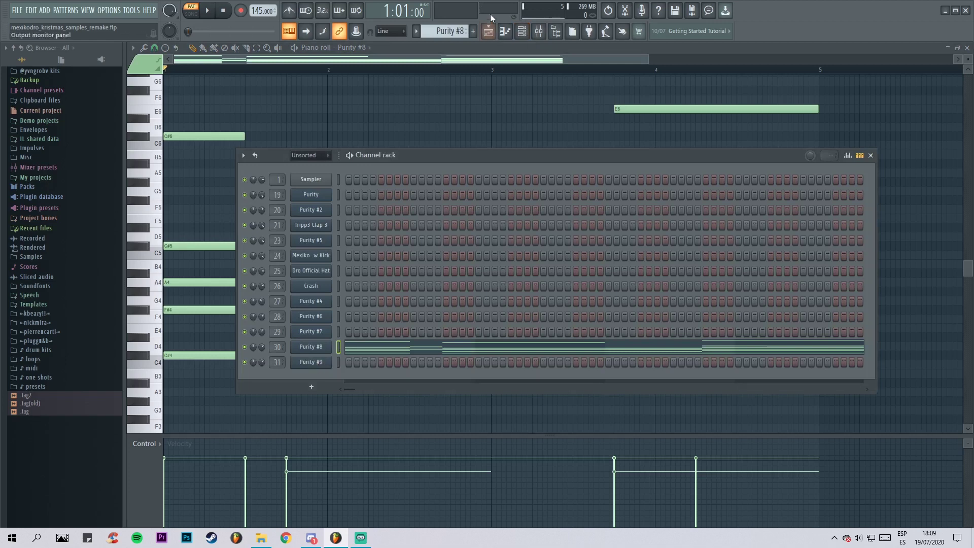
scroll(449, 29, down, 1)
click(320, 366)
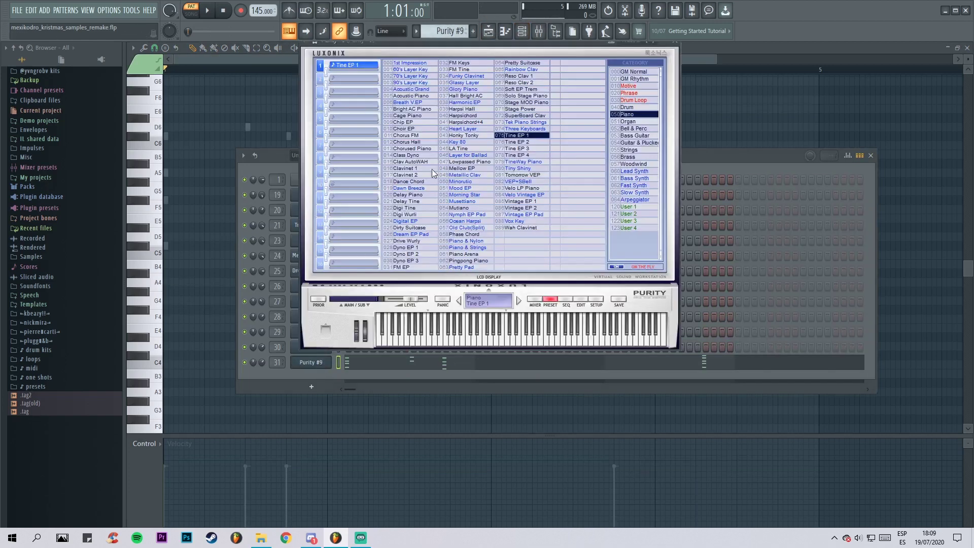
click(677, 44)
click(397, 366)
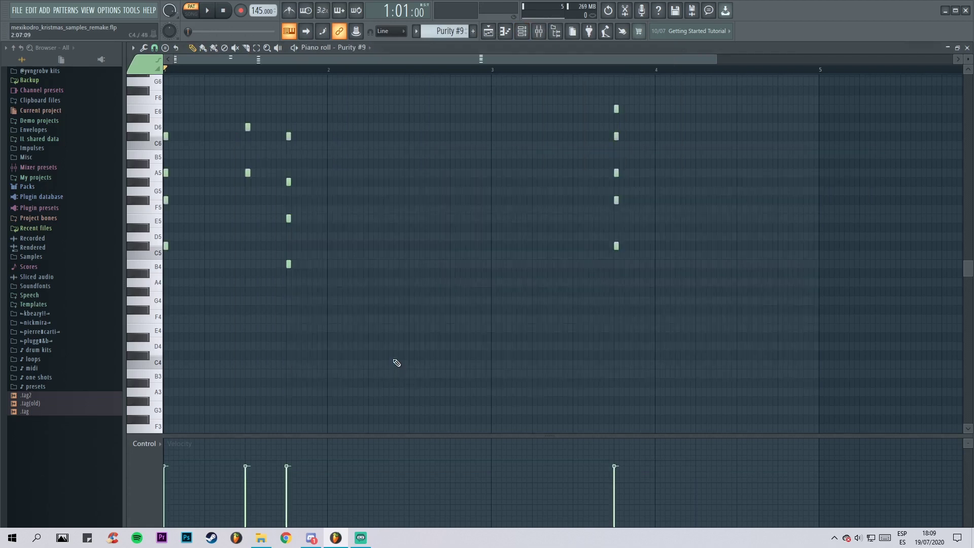
key(space)
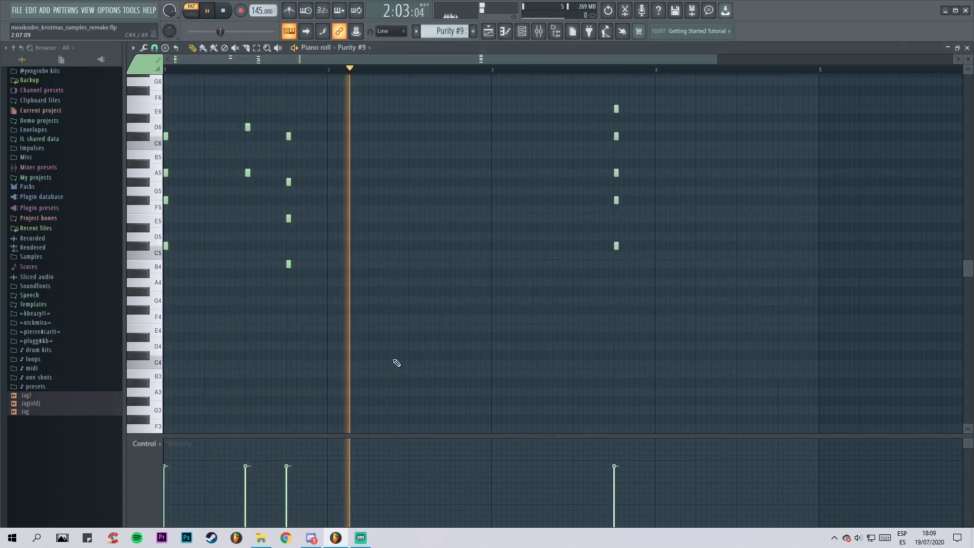
scroll(397, 362, up, 1)
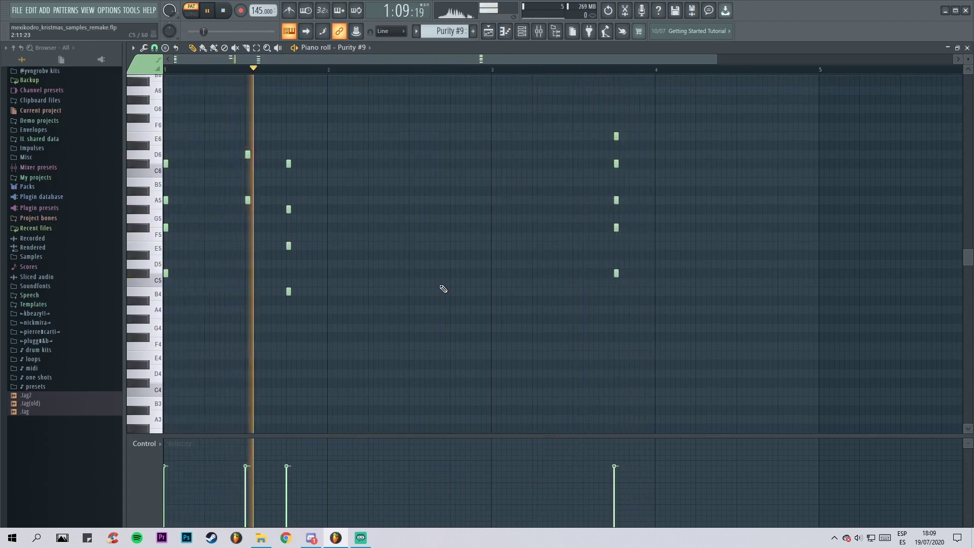
Step: Show the full playlist arrangement and play it from the start in song mode
click(535, 32)
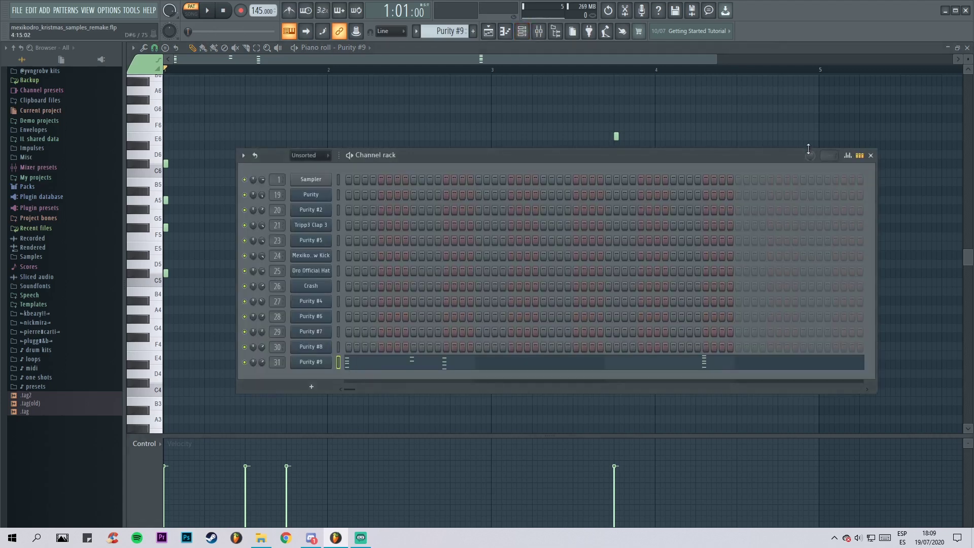
click(869, 156)
click(491, 32)
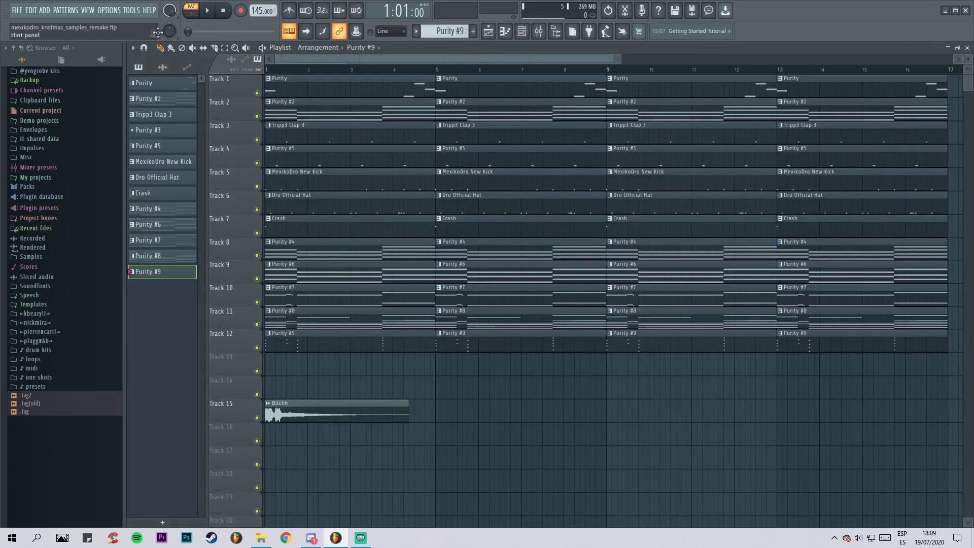
drag(629, 62, 710, 56)
key(space)
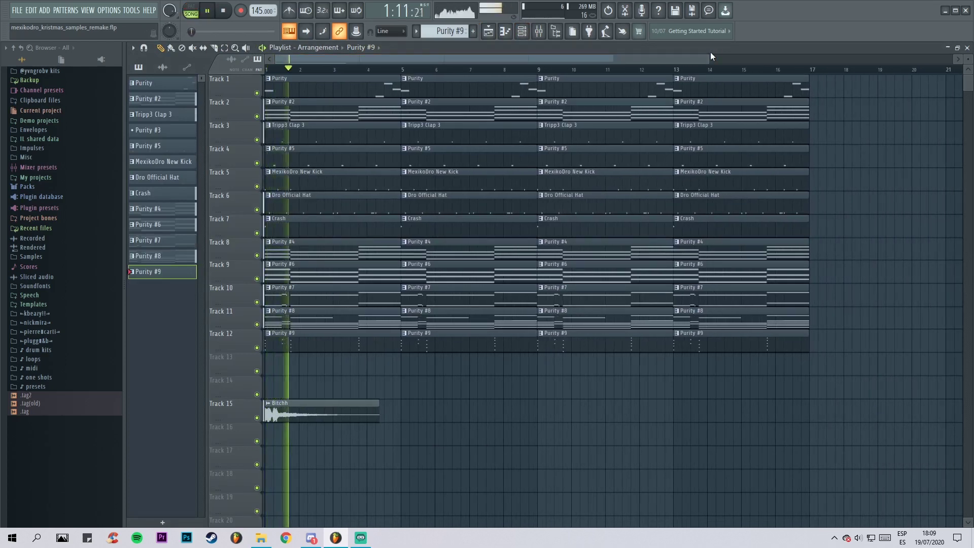